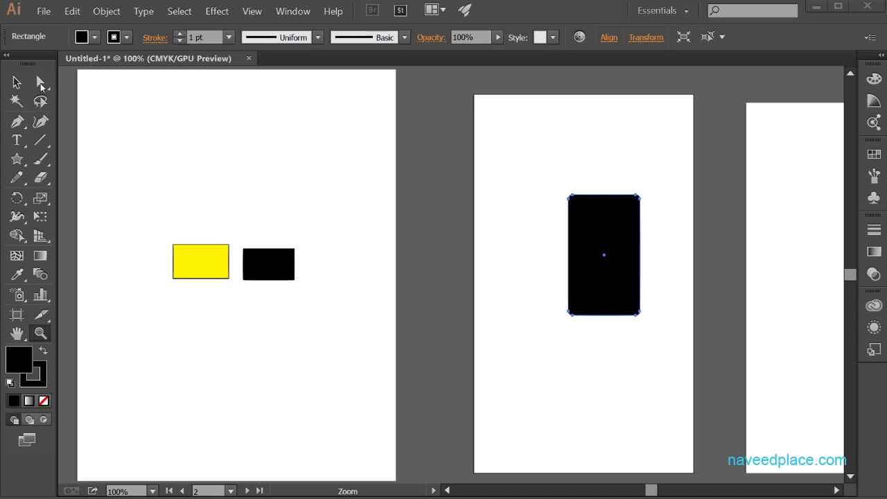
Zoom to 200% on the yellow and black rectangles and centre them in the view.
click(17, 81)
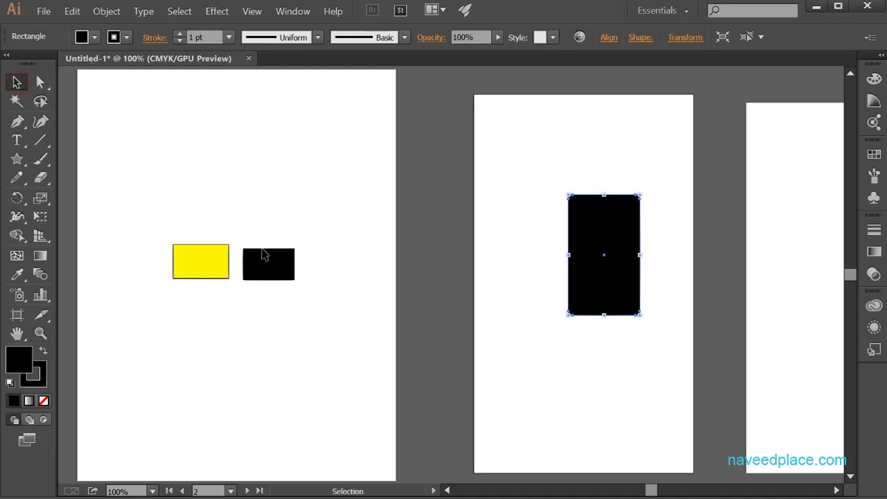
click(41, 332)
click(210, 303)
click(210, 303)
drag(672, 299, 210, 367)
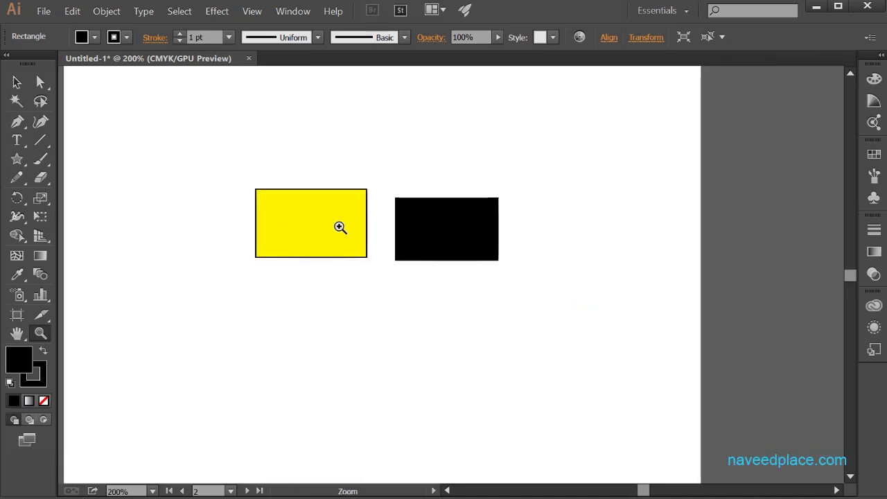
click(16, 82)
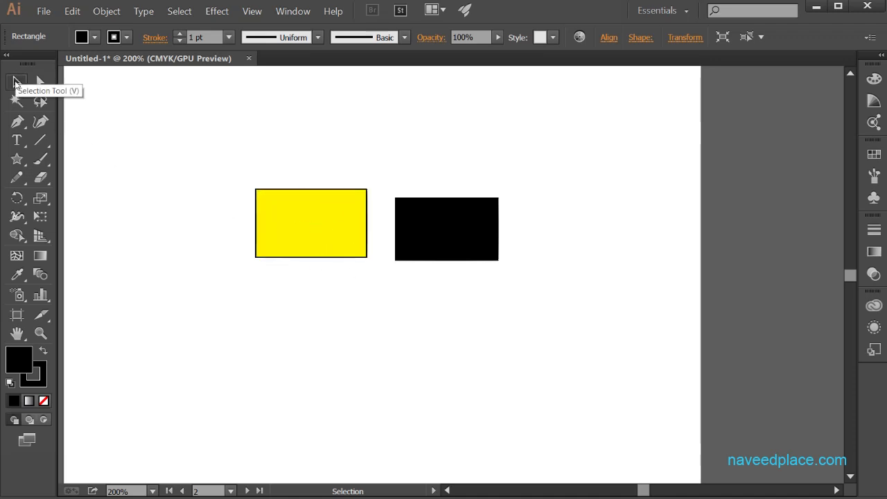
Select the yellow rectangle and magnify it to 400%.
click(340, 228)
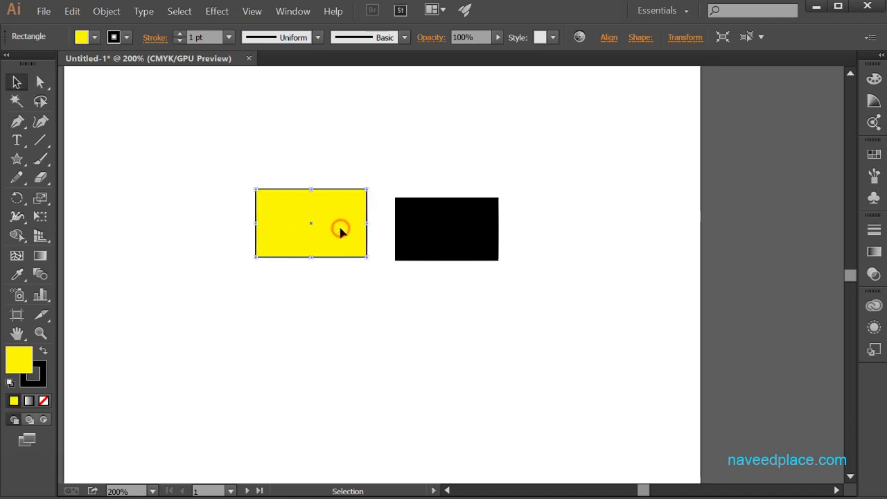
click(40, 334)
click(461, 258)
click(312, 236)
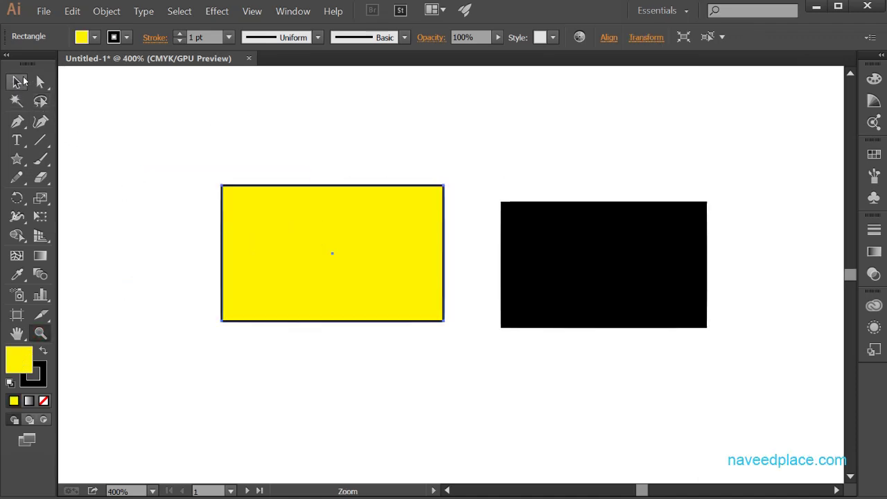
click(17, 82)
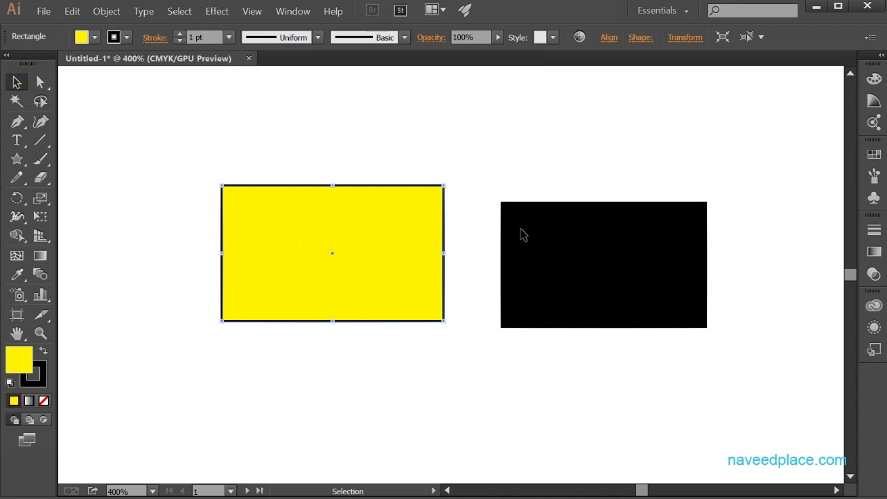
Select the black rectangle, then marquee-select only the yellow one and open the Select menu.
click(650, 250)
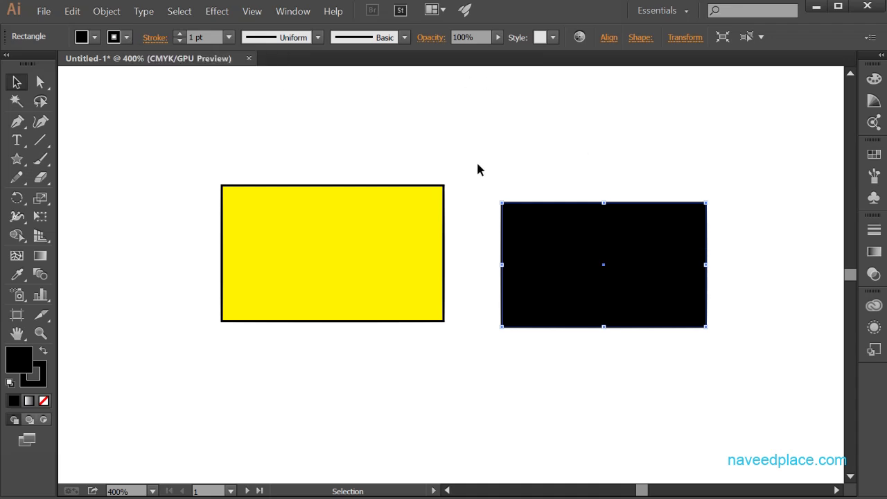
drag(180, 146, 364, 342)
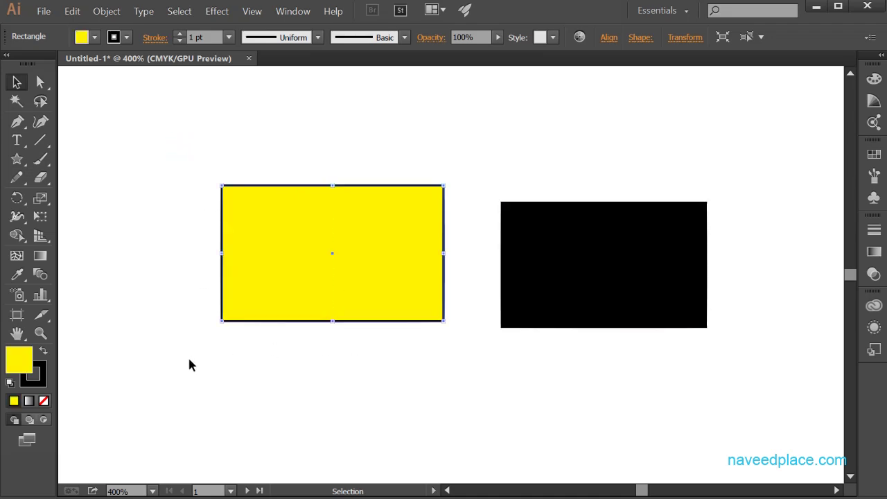
click(178, 11)
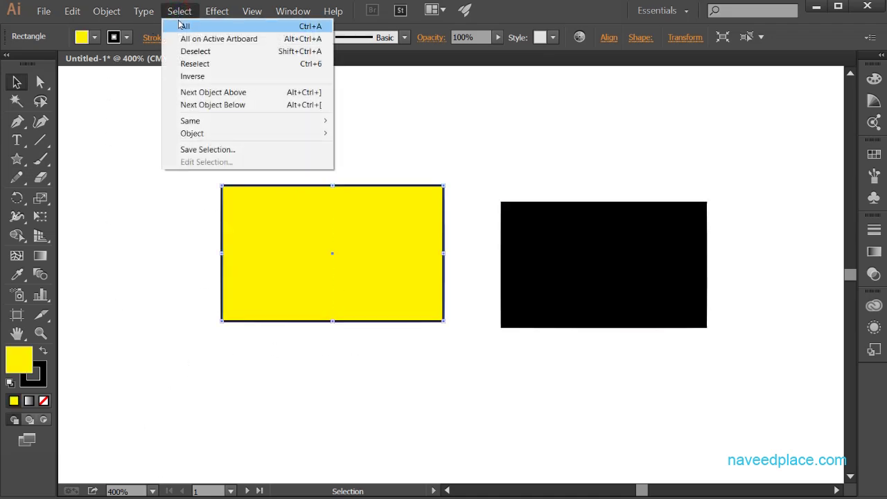
Zoom out from 400% to 100% and pan the artboards into view.
click(40, 333)
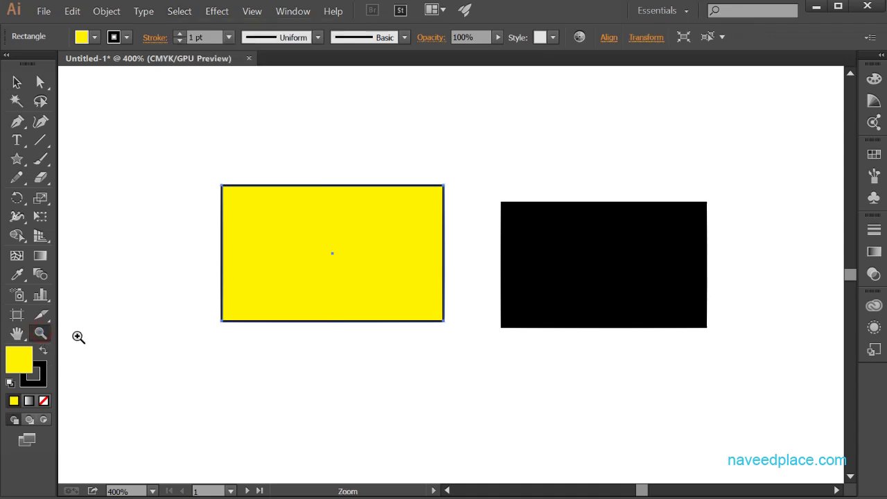
alt+click(201, 358)
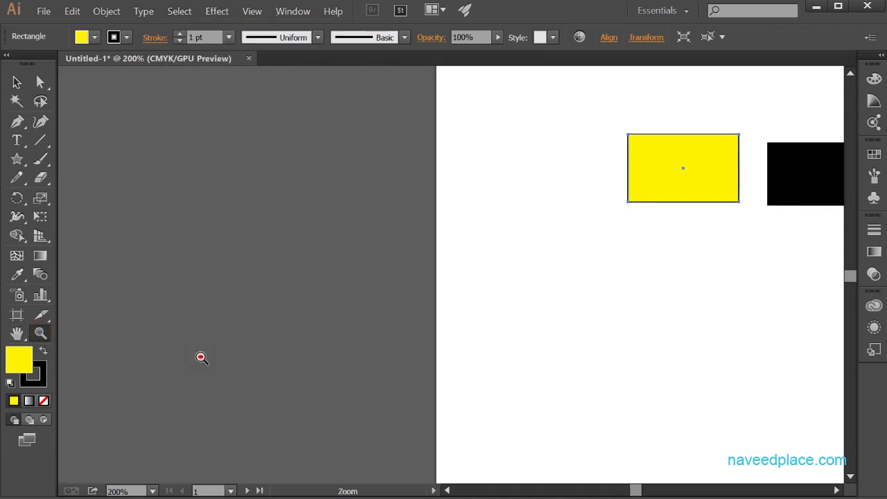
alt+click(202, 358)
drag(564, 347, 169, 354)
drag(396, 286, 212, 391)
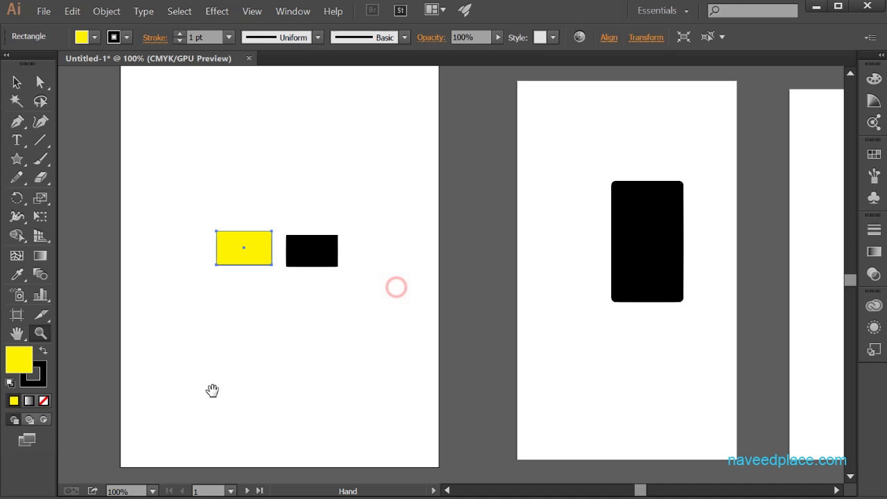
drag(392, 323, 282, 342)
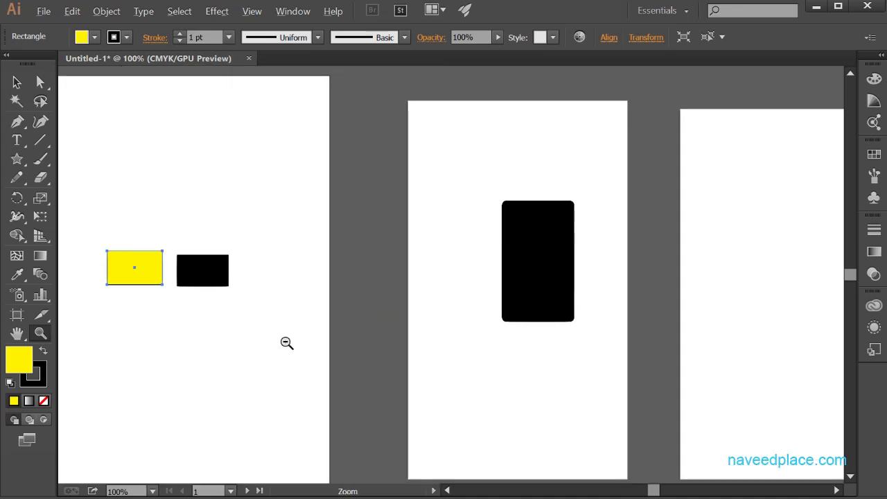
View all artboards at 66.67%, return to 100%, and drag out a star on the third artboard.
alt+click(287, 343)
drag(475, 341, 338, 392)
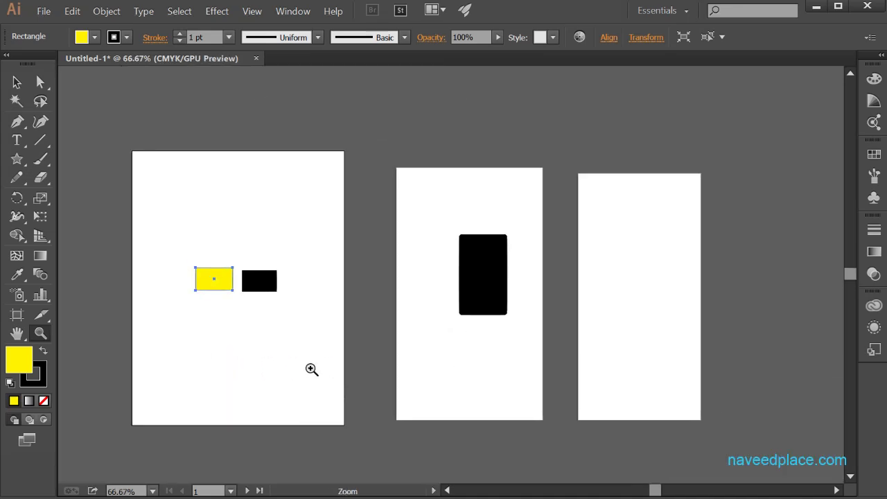
click(267, 337)
drag(426, 323, 182, 398)
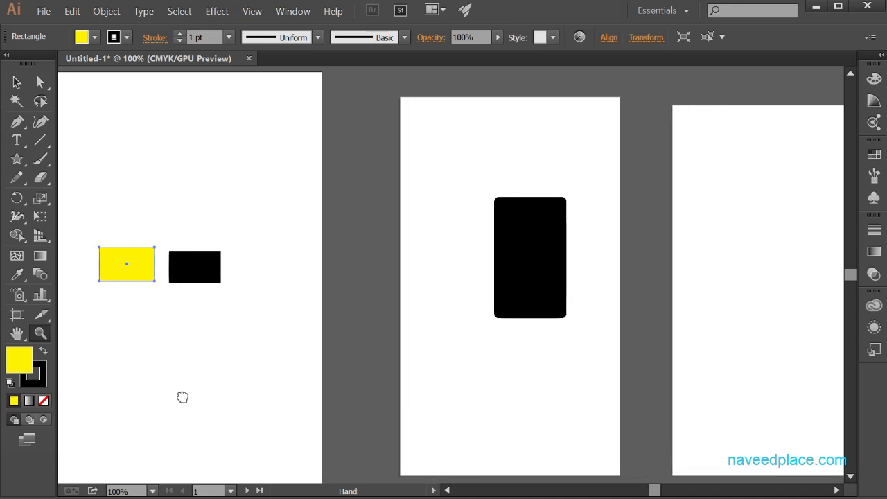
click(16, 158)
drag(751, 227, 759, 313)
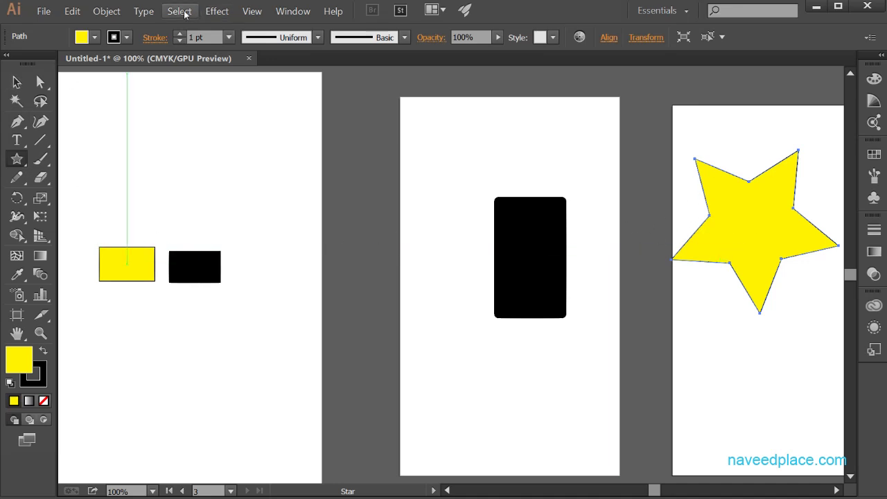
Open the Select menu after drawing the yellow star.
click(178, 12)
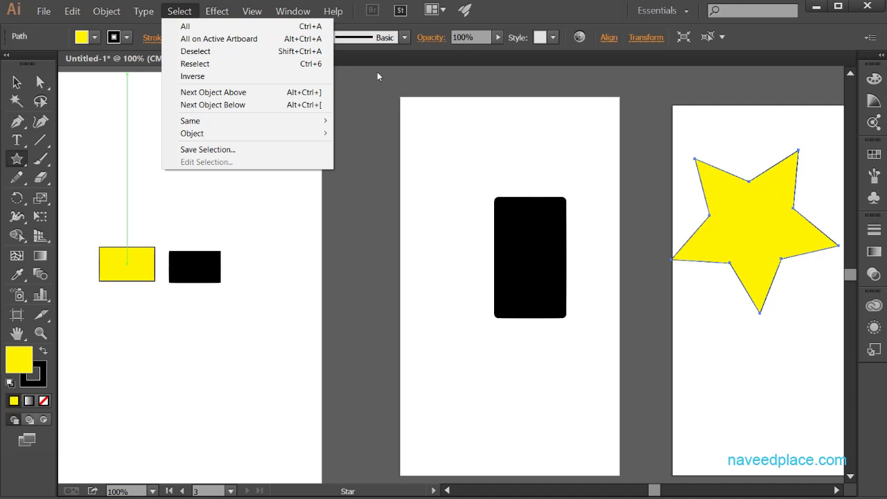
Choose Select > All to select every object, then clear the selection.
click(182, 27)
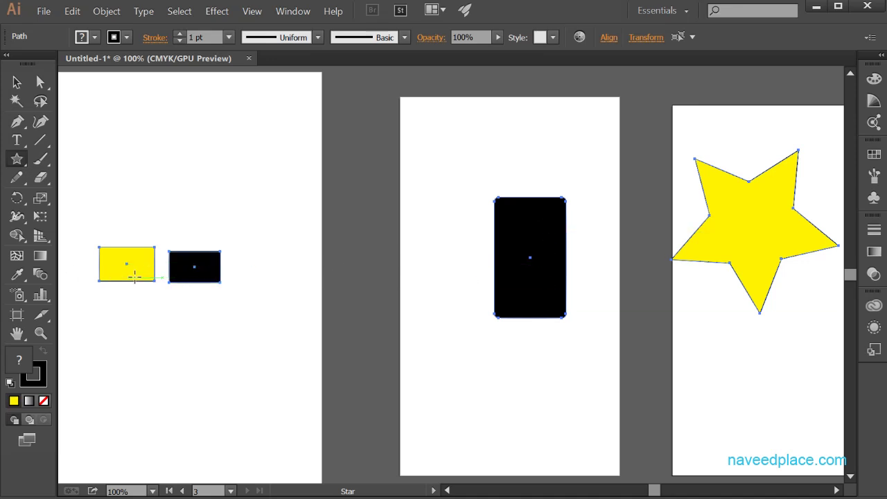
click(179, 11)
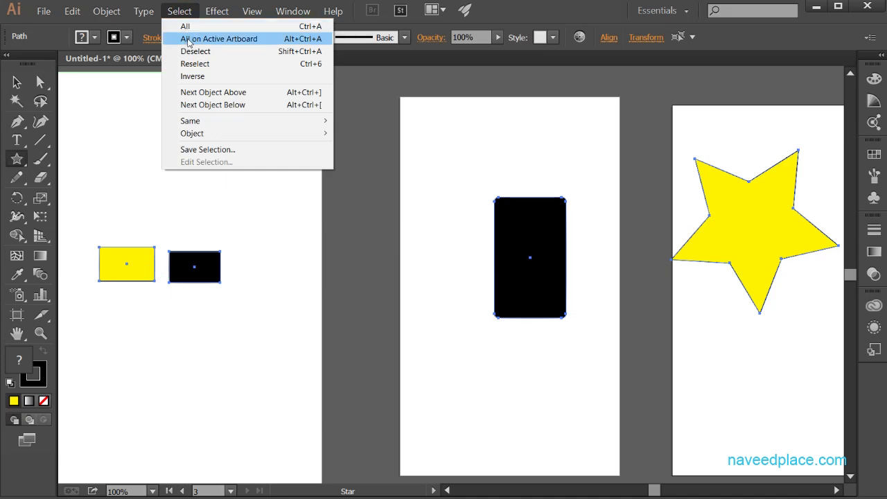
click(23, 85)
key(y)
click(133, 89)
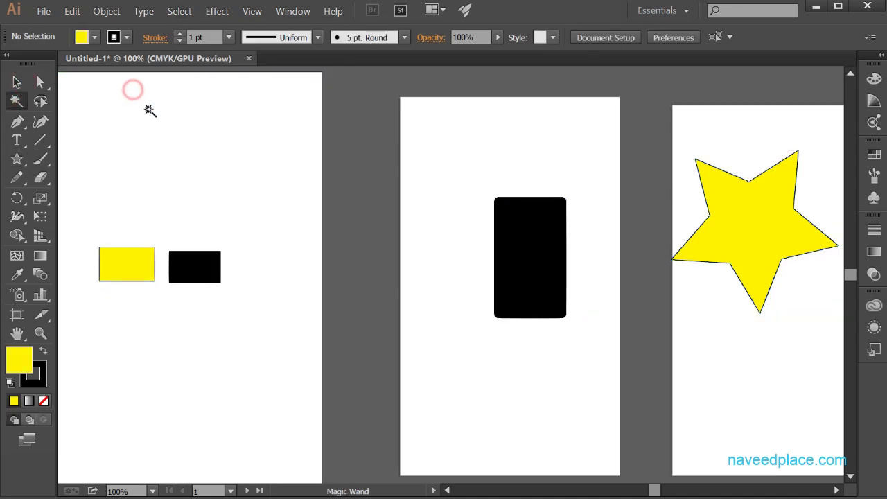
click(16, 82)
Open and dismiss the Effect menu, then open the Select menu.
click(217, 11)
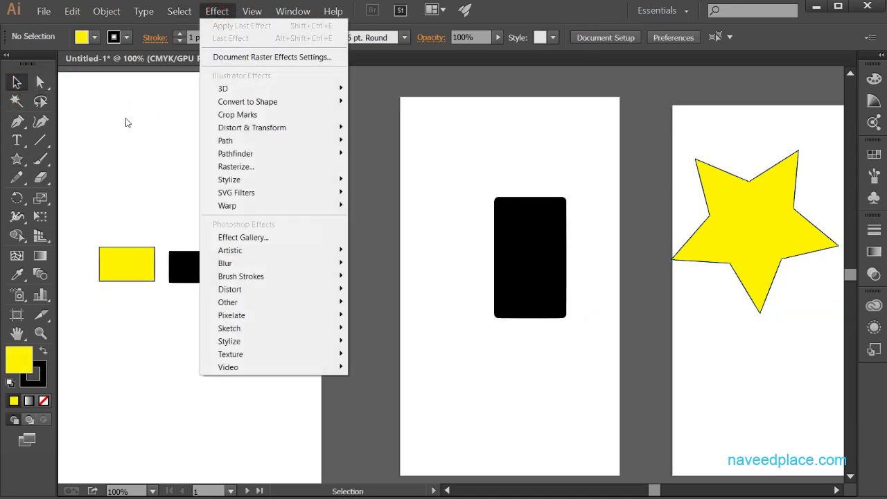
click(119, 151)
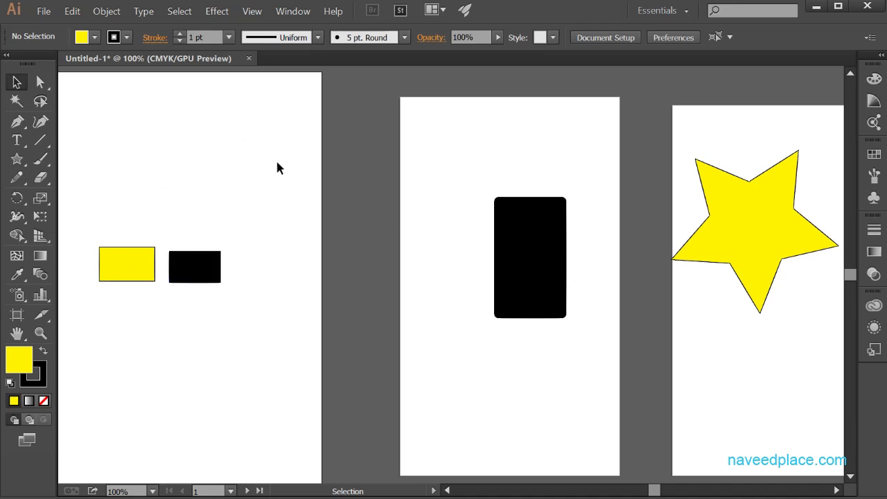
click(179, 11)
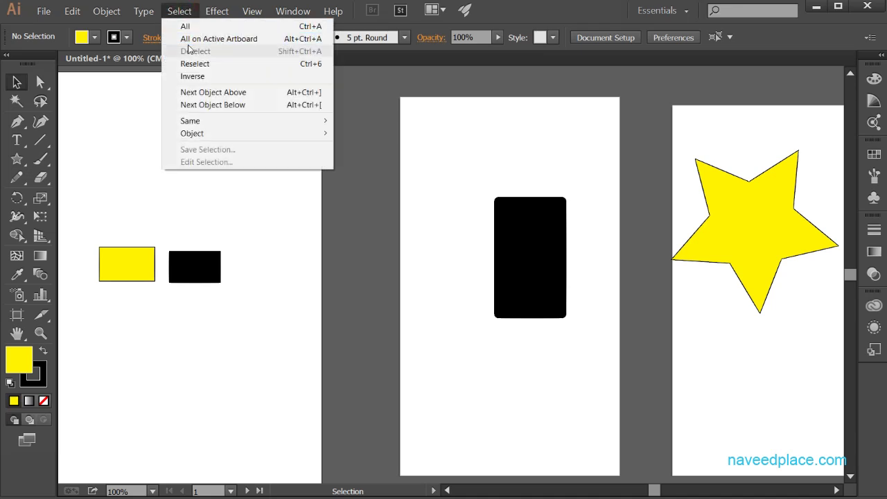
Choose Select > All on Active Artboard to select both rectangles, then reopen Select.
click(228, 42)
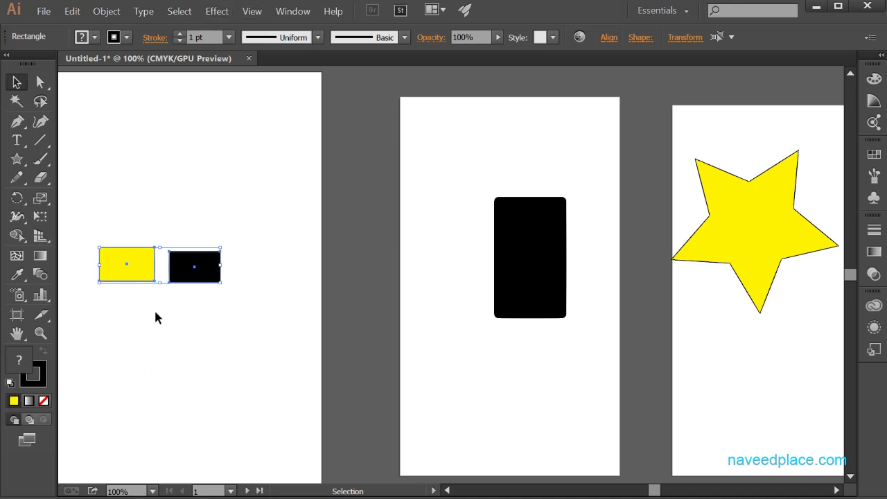
click(179, 11)
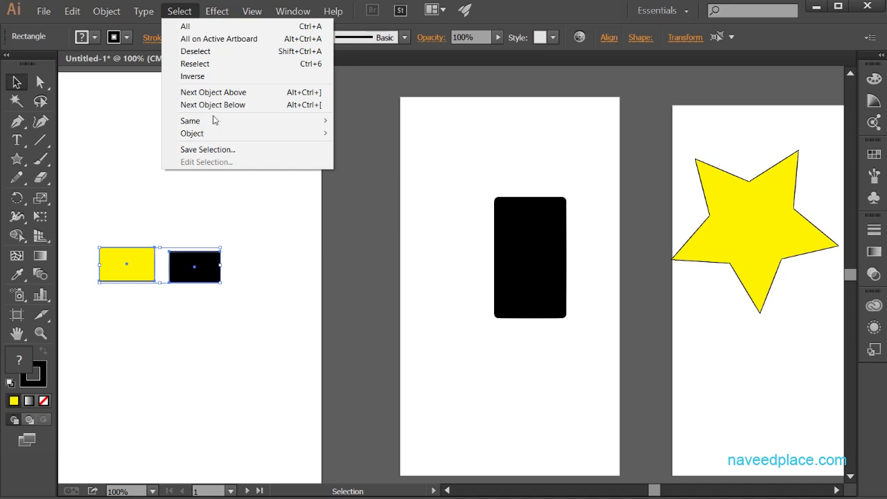
Deselect the rectangles and restore the previous selection with Select > Reselect.
click(207, 56)
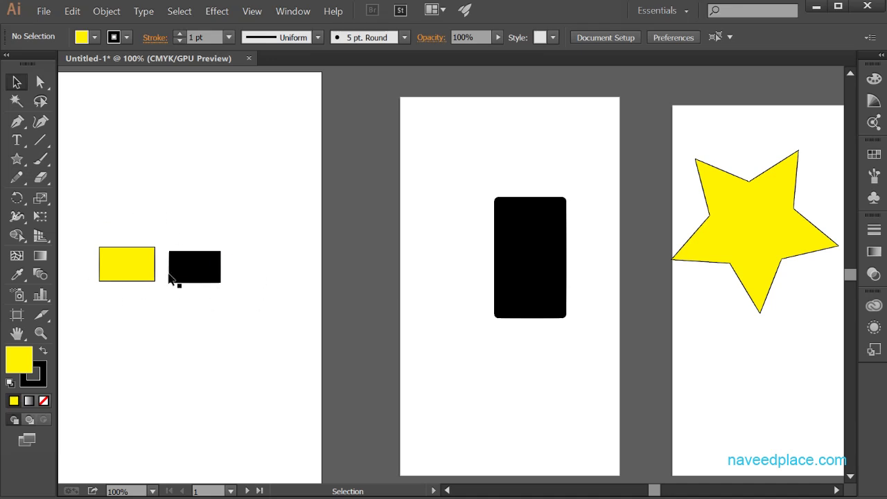
click(179, 13)
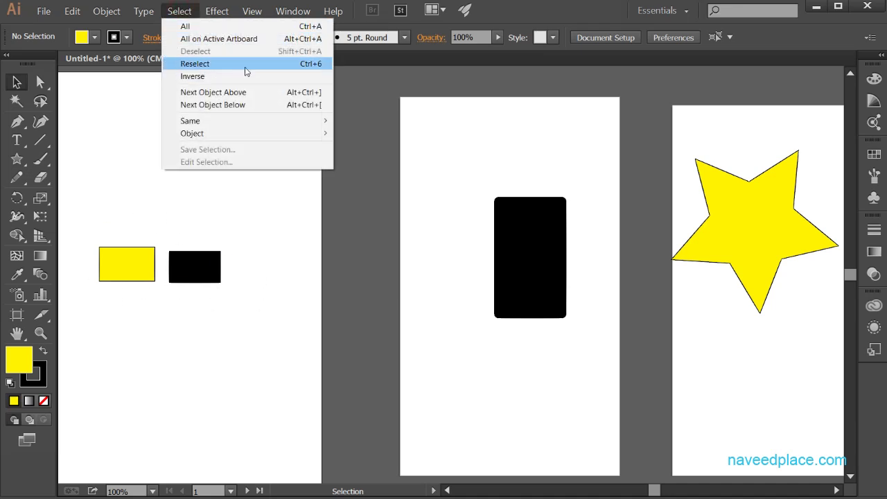
click(218, 66)
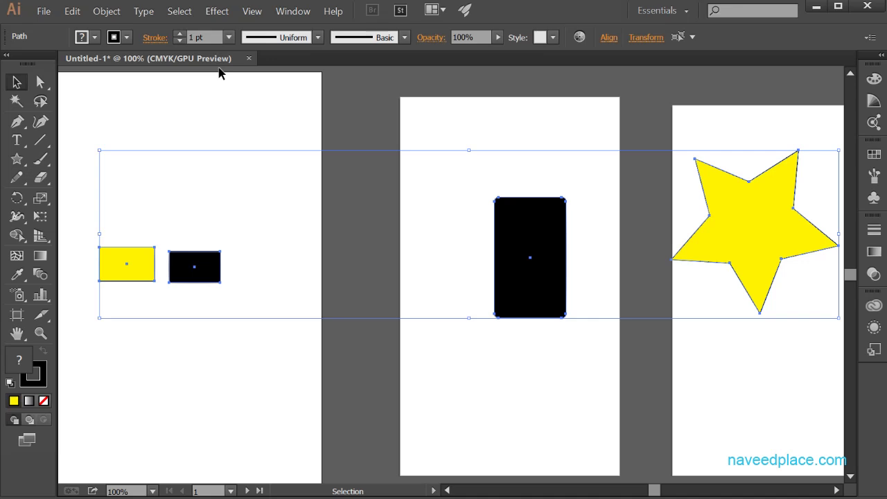
click(248, 381)
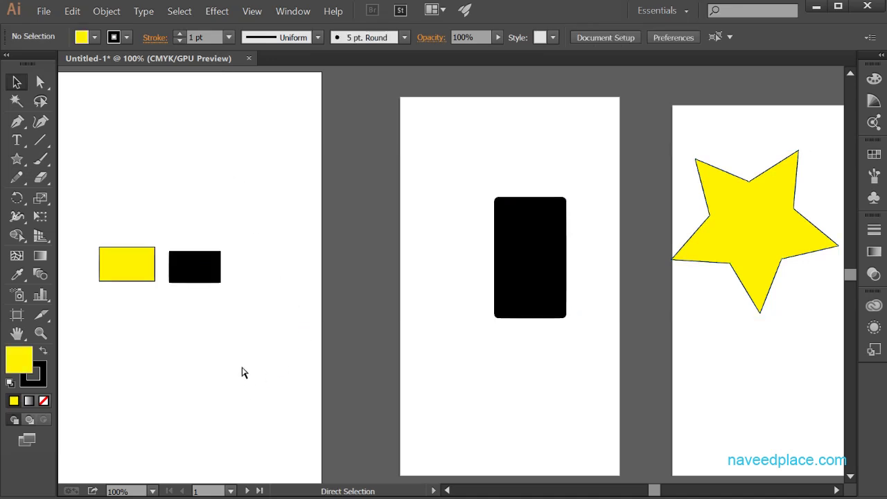
click(181, 11)
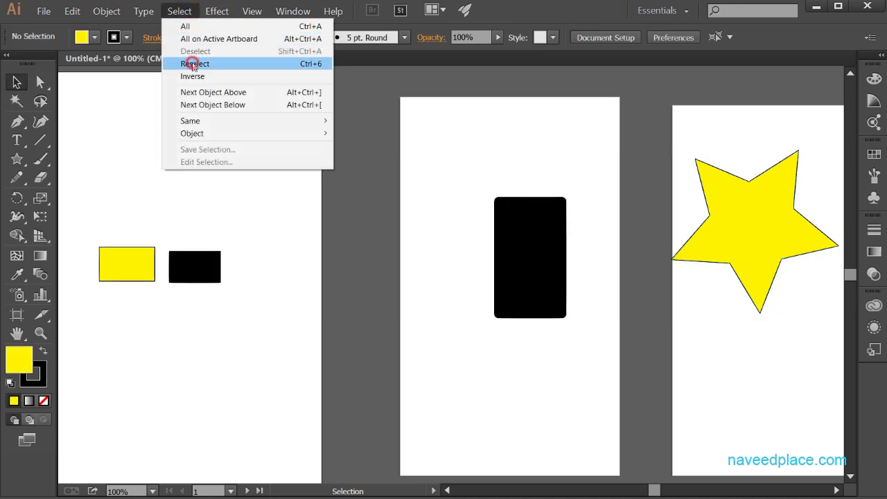
click(194, 65)
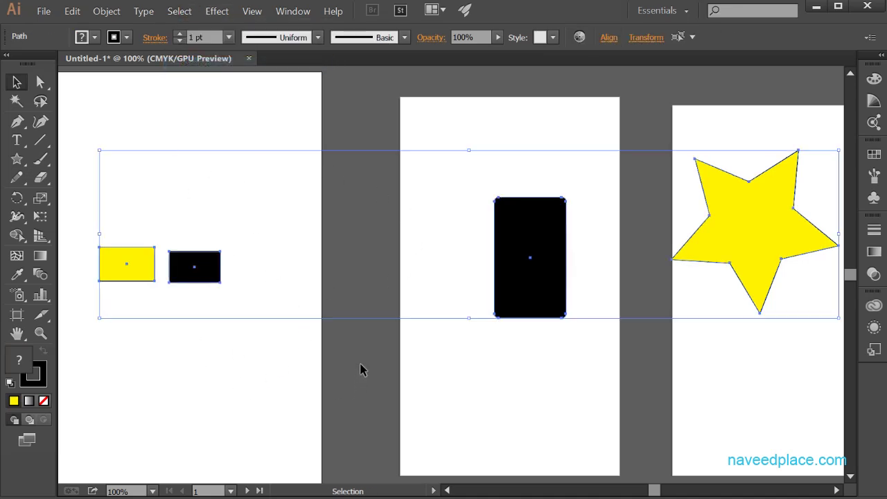
Clear the selection and drag the yellow rectangle down-right below the black one.
click(179, 11)
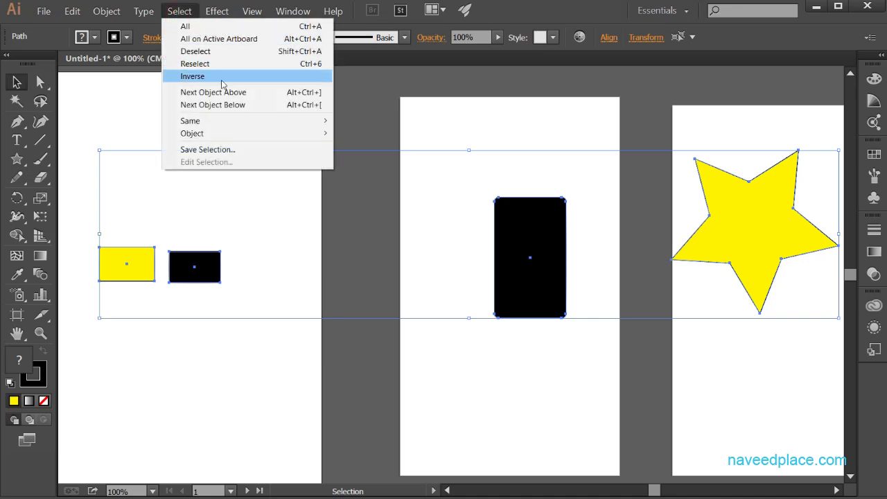
click(229, 225)
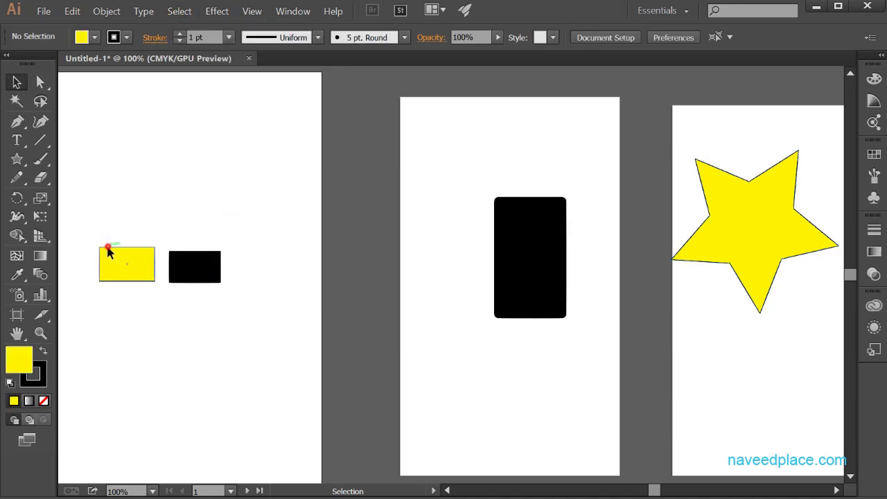
drag(107, 247, 150, 290)
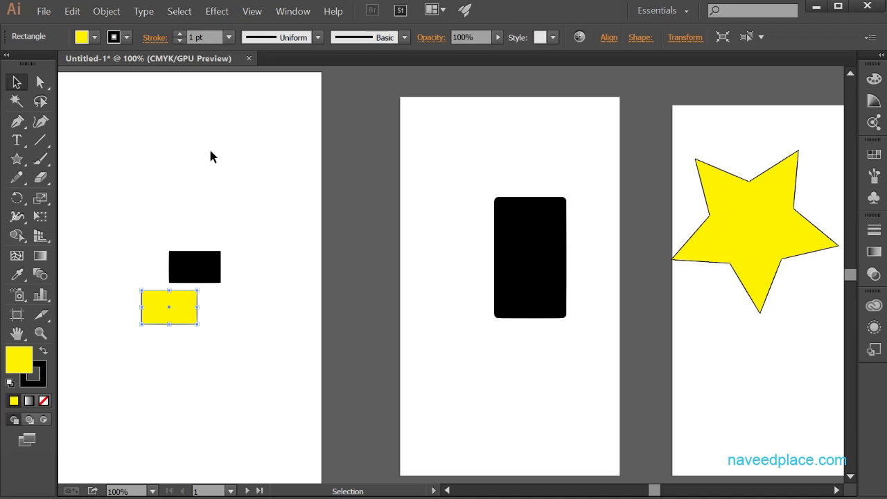
Zoom to 300% on the rectangles and scroll them into view.
click(40, 333)
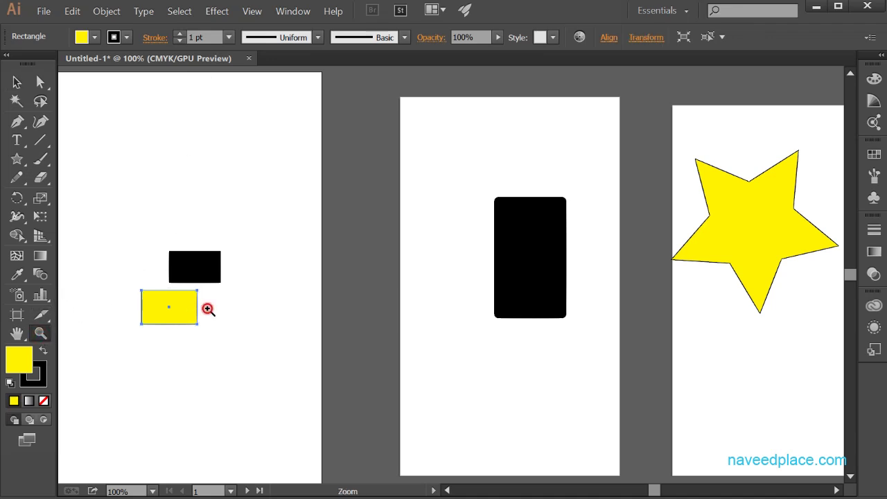
click(208, 309)
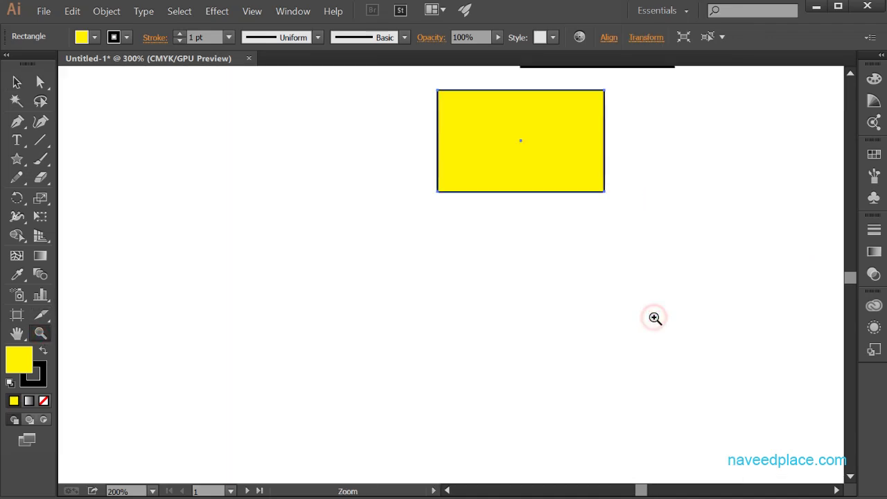
click(654, 318)
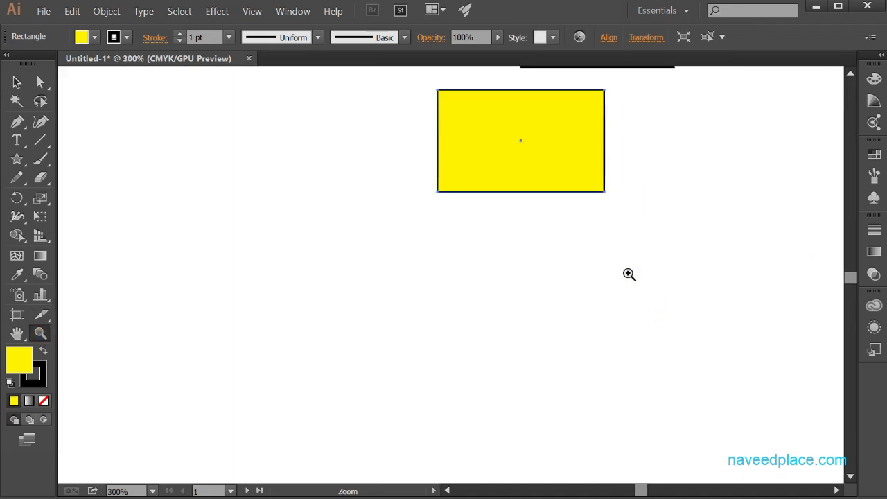
scroll(659, 340, up, 5)
scroll(494, 406, right, 4)
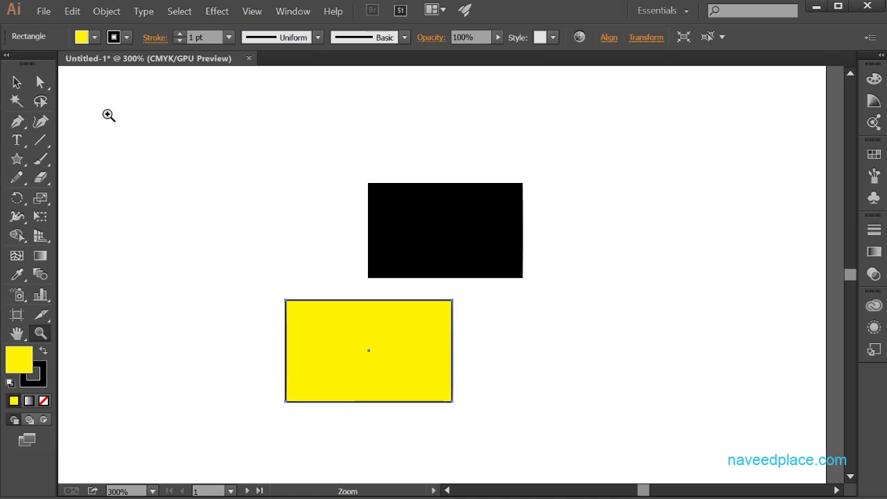
click(16, 82)
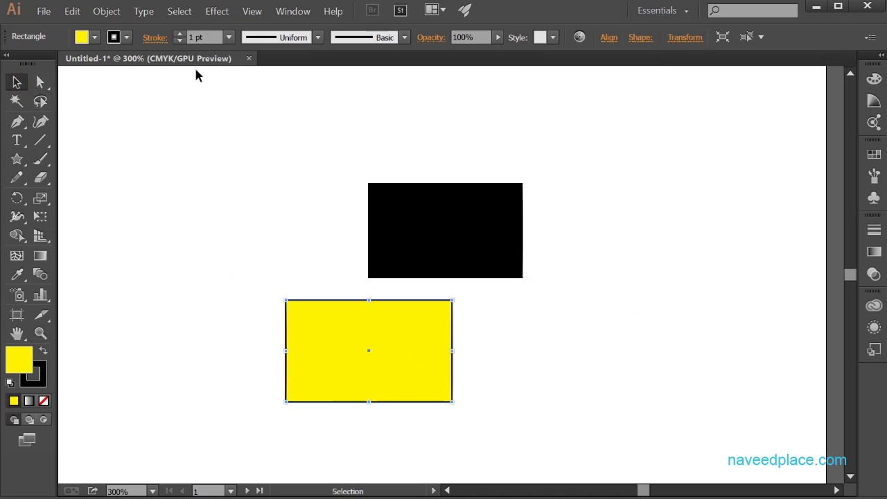
Use Select > Inverse to swap the selection from the yellow to the black rectangle, then deselect.
click(179, 11)
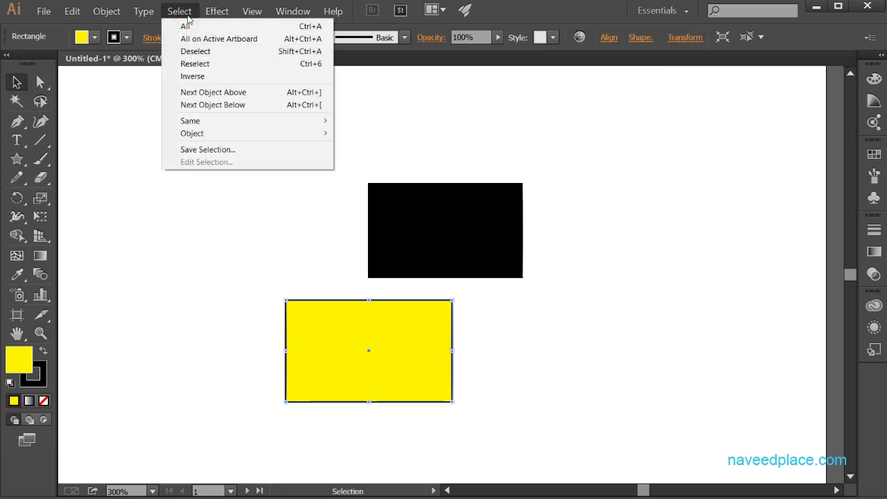
click(194, 76)
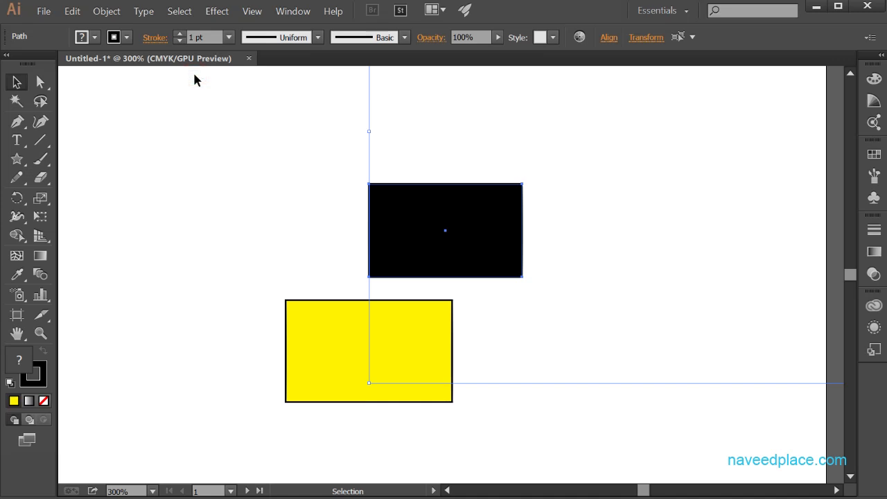
click(238, 203)
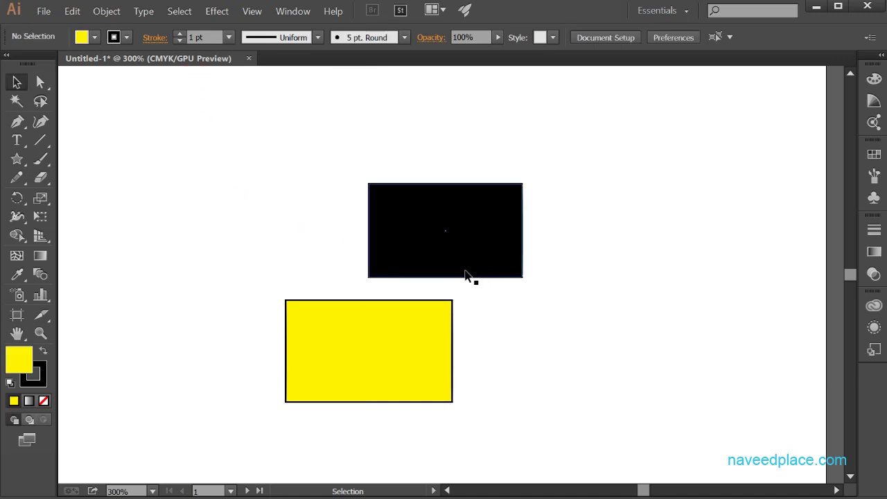
click(340, 366)
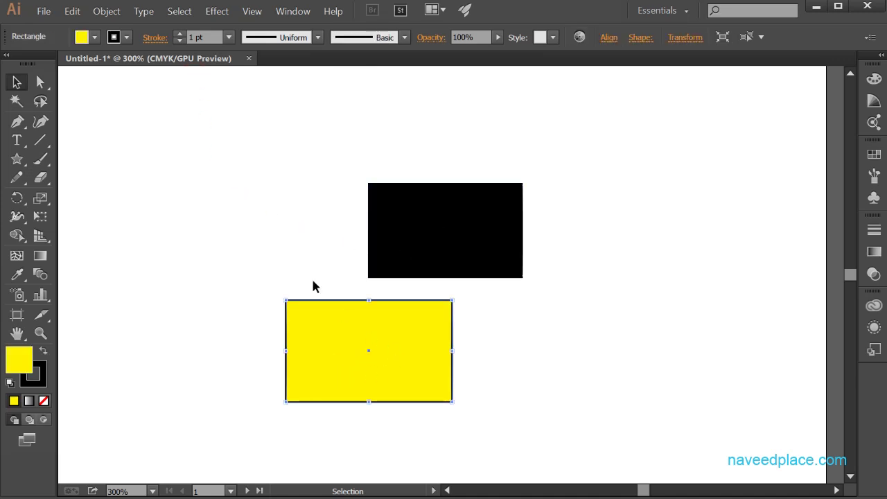
click(187, 14)
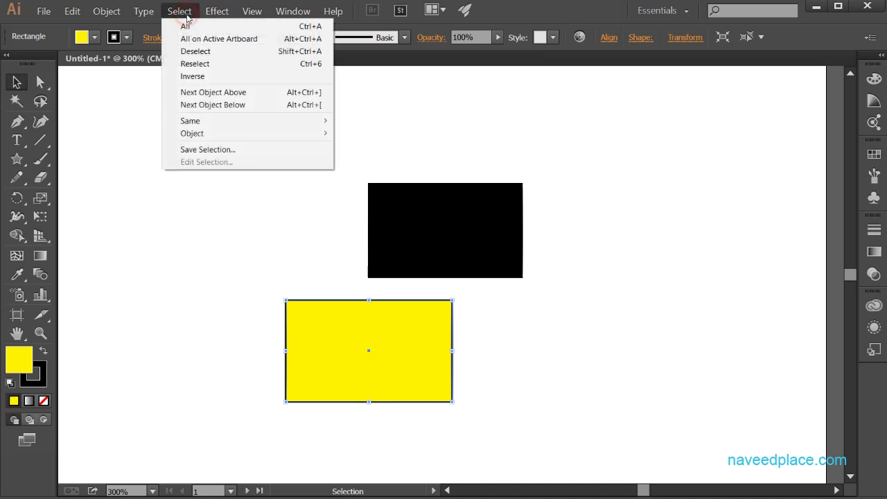
click(234, 76)
click(256, 230)
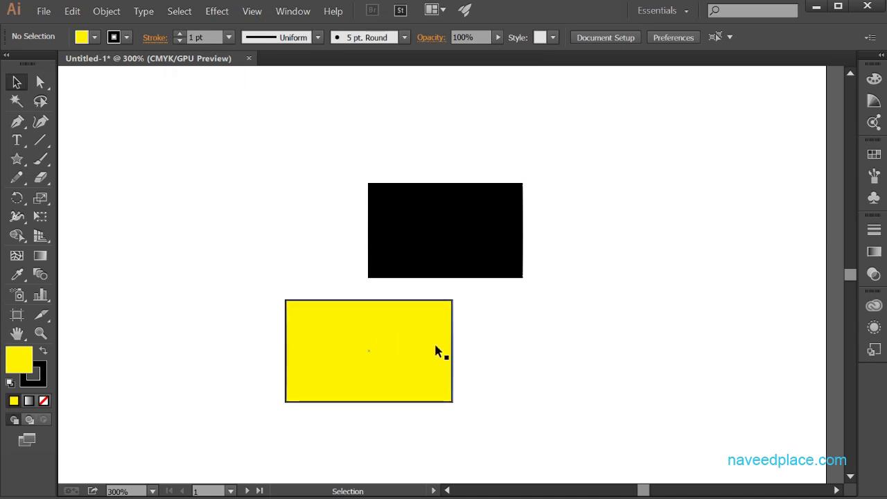
Invert an empty selection to select both rectangles, then deselect and reopen Select.
click(179, 11)
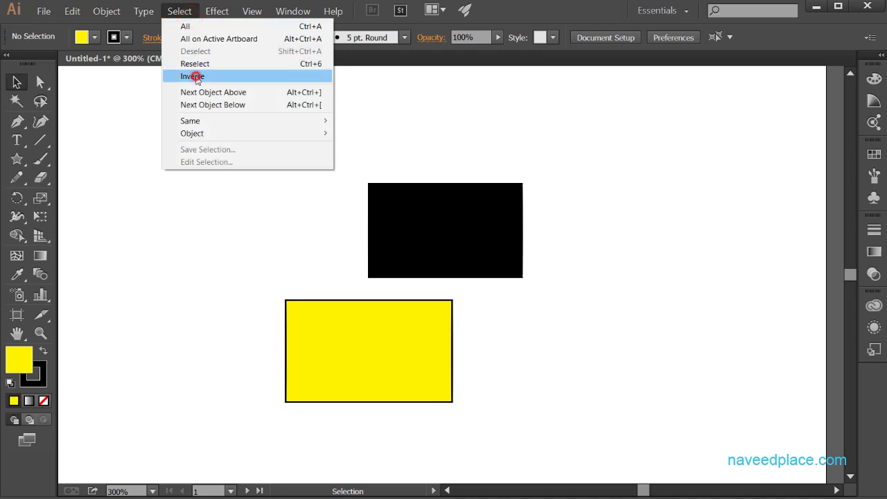
click(194, 75)
click(204, 281)
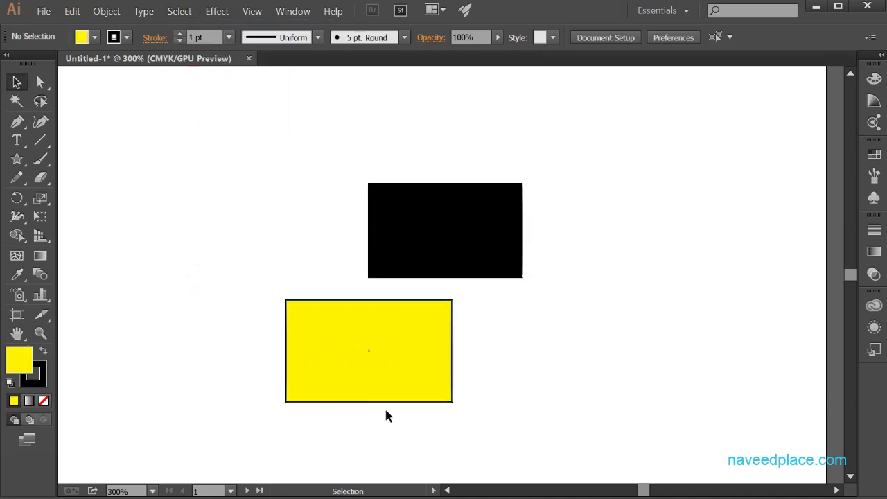
click(179, 11)
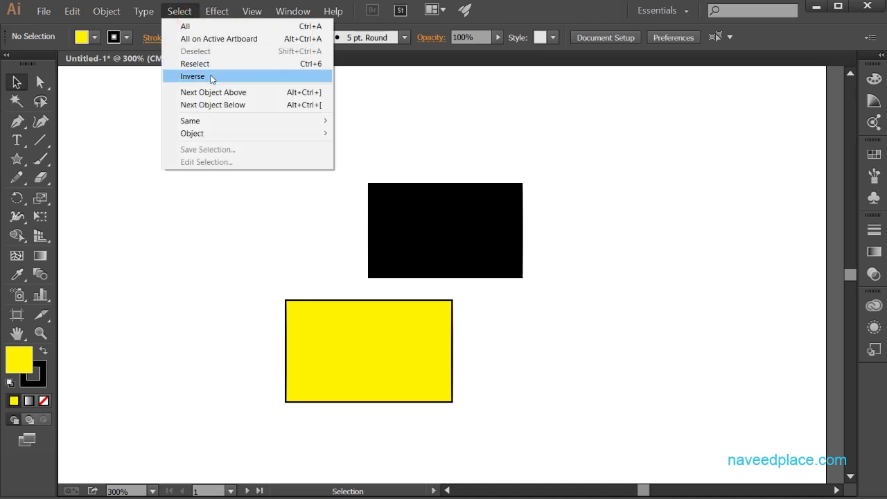
Move the yellow rectangle up toward the black one, then clear the selection.
click(259, 239)
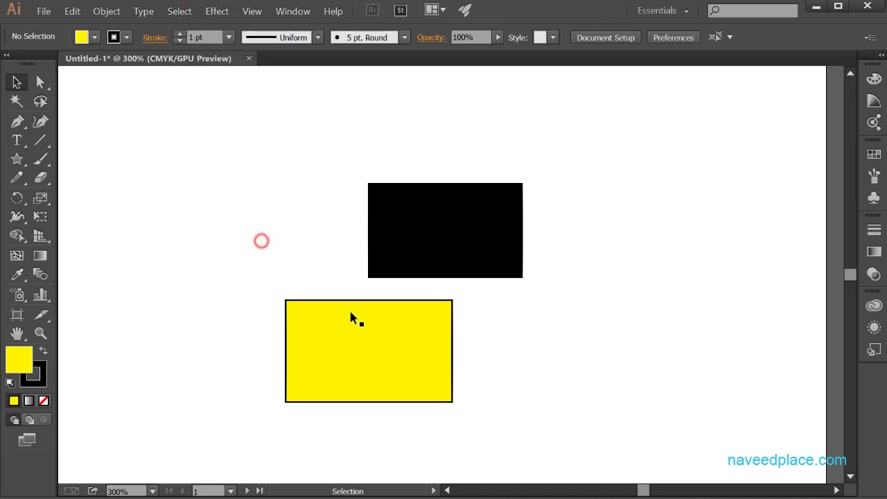
drag(395, 350, 409, 251)
click(628, 226)
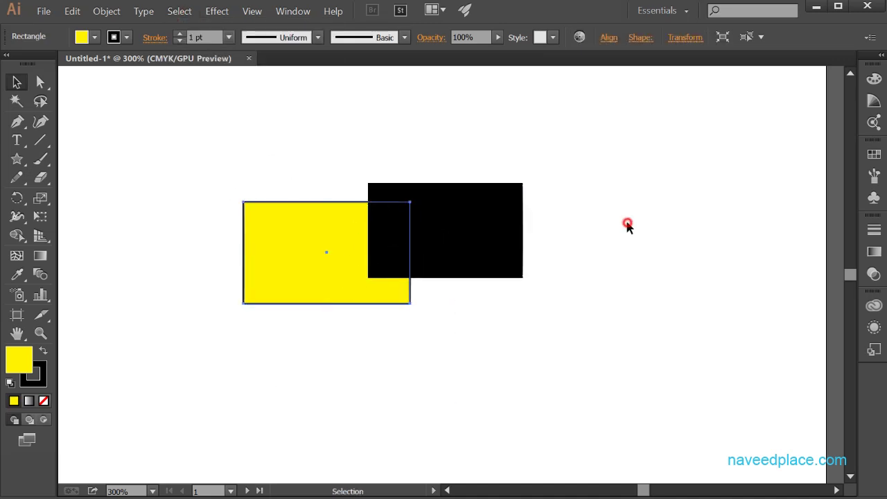
click(483, 231)
click(174, 11)
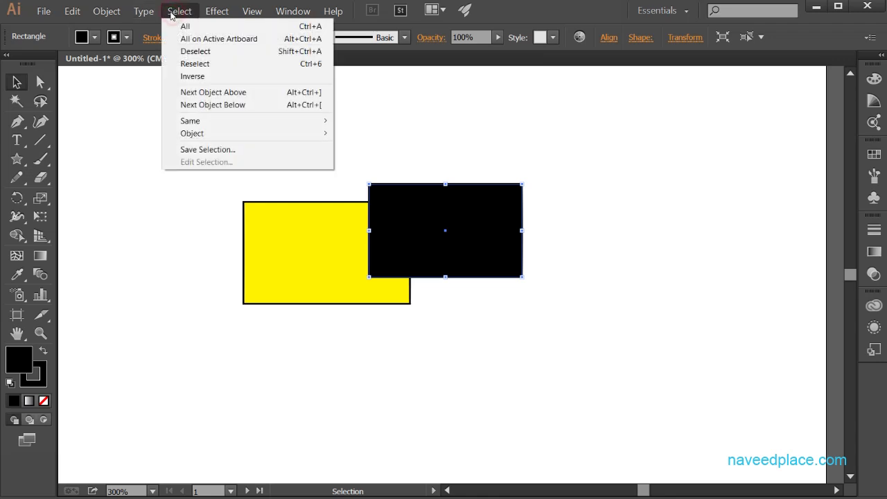
click(277, 220)
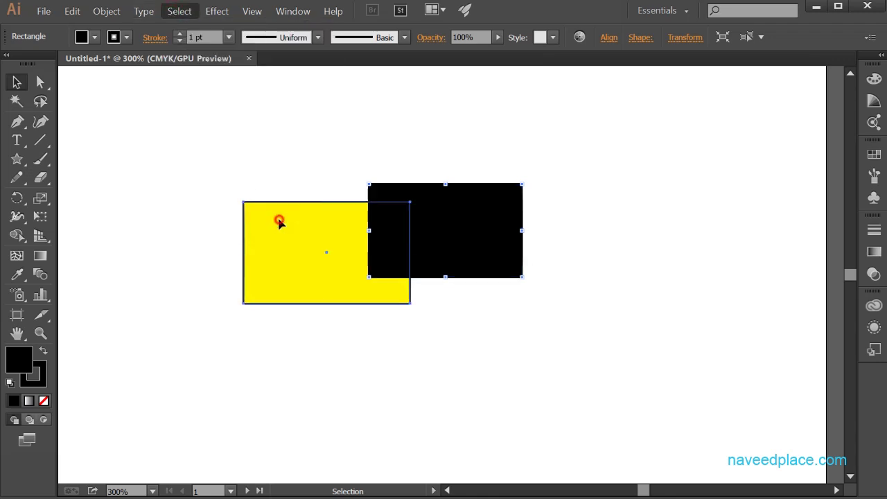
click(179, 11)
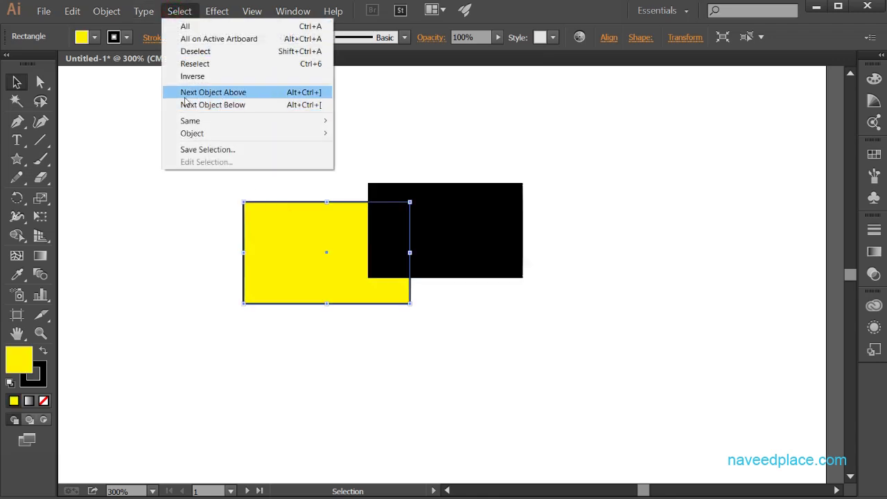
click(506, 281)
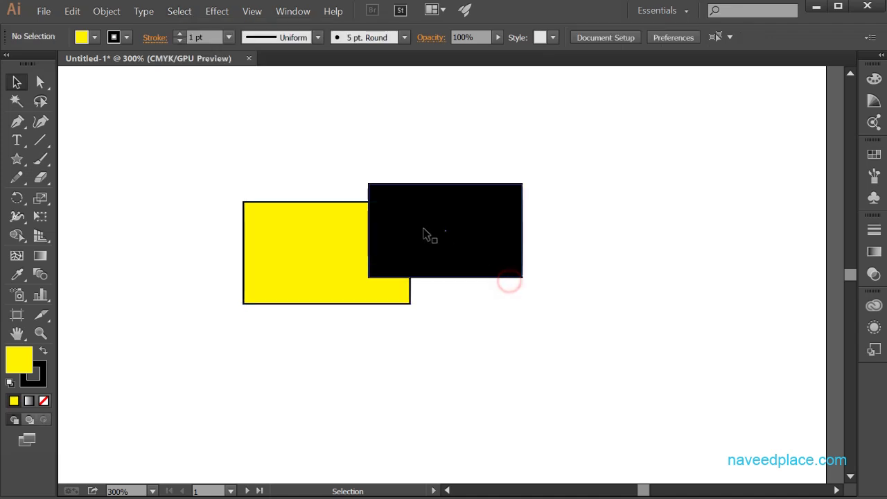
Drag the black rectangle over the yellow one, select yellow, and choose Select > Next Object Above.
drag(427, 233, 417, 252)
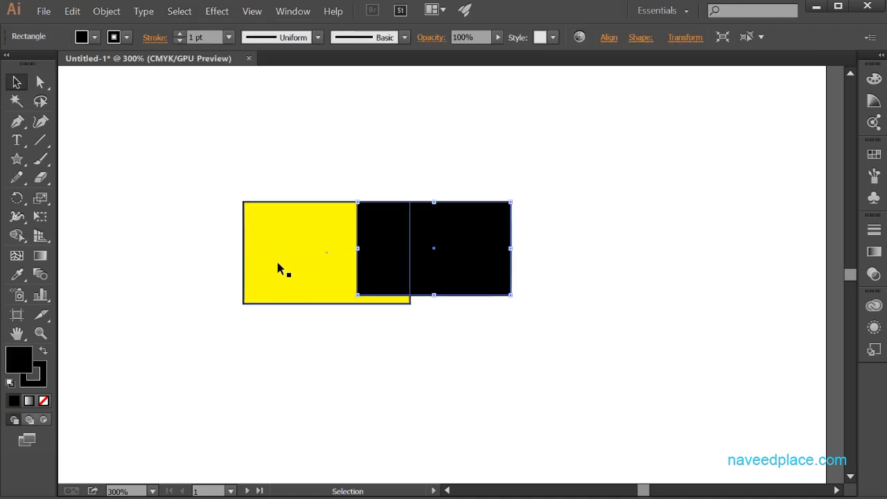
click(305, 276)
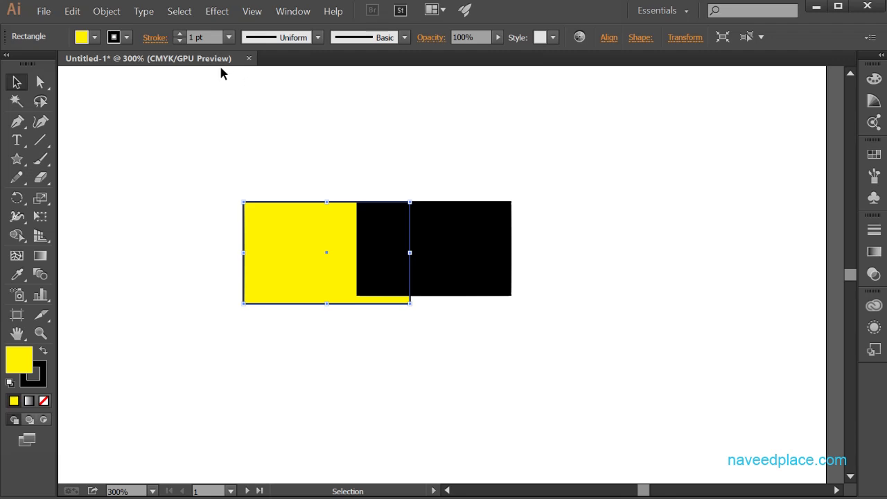
click(189, 15)
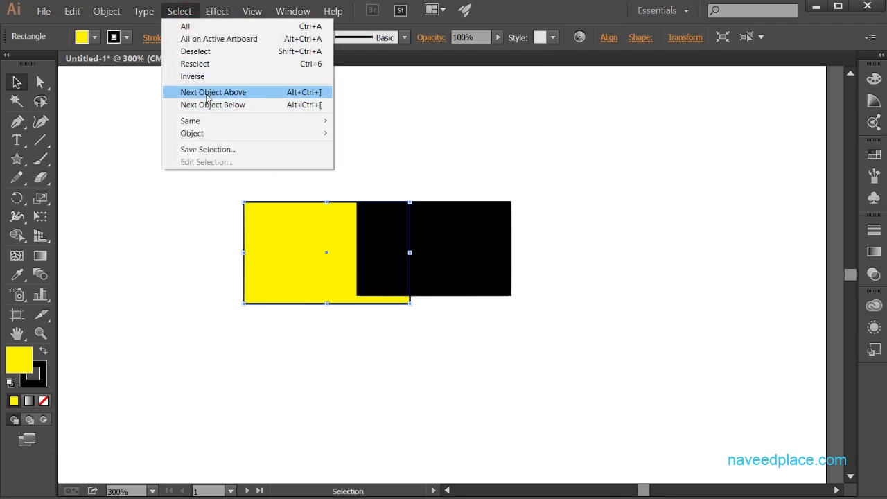
click(207, 93)
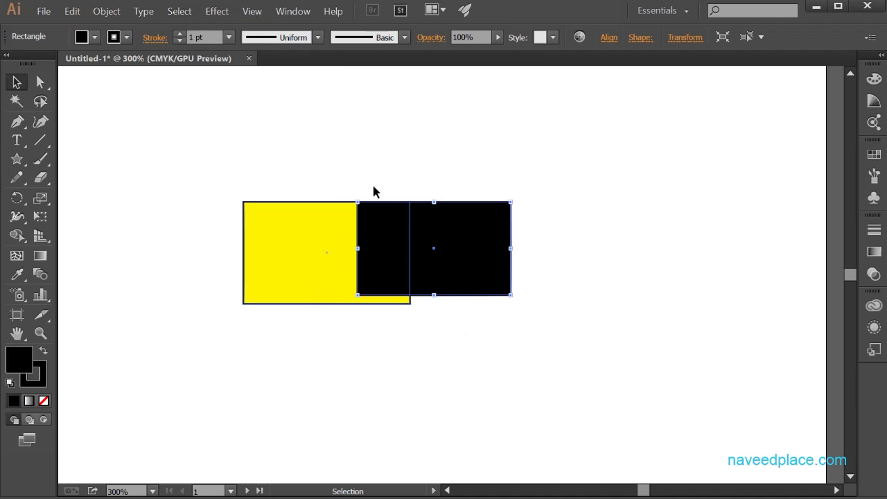
click(40, 333)
click(342, 246)
drag(630, 429, 177, 239)
click(17, 81)
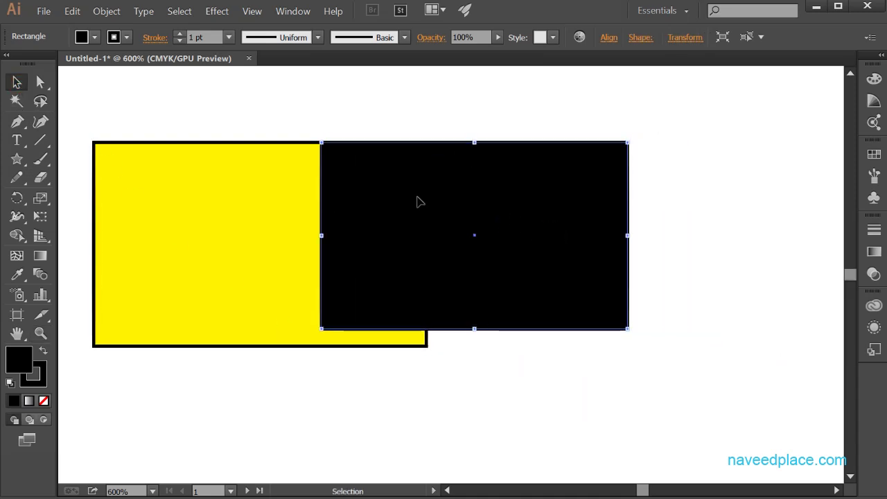
click(180, 12)
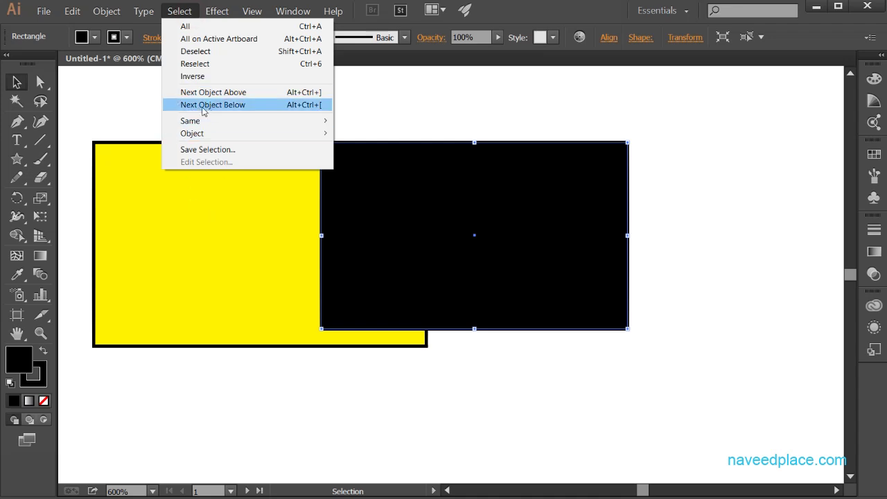
click(209, 106)
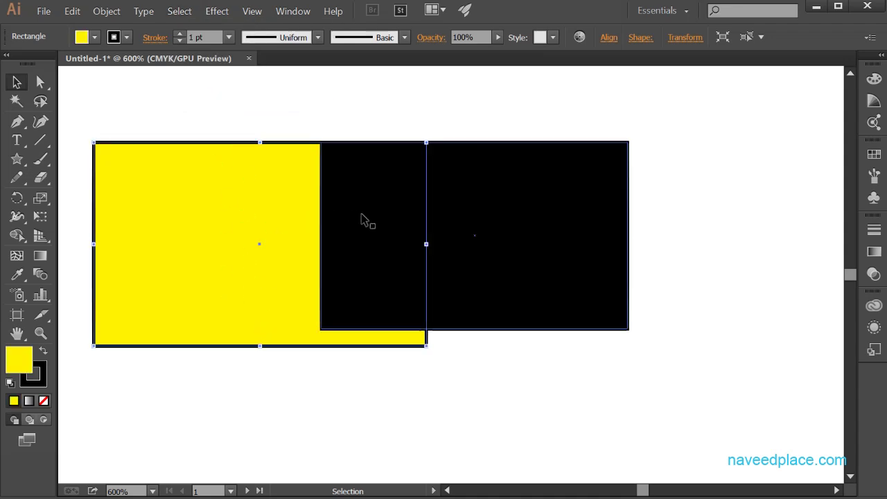
click(181, 17)
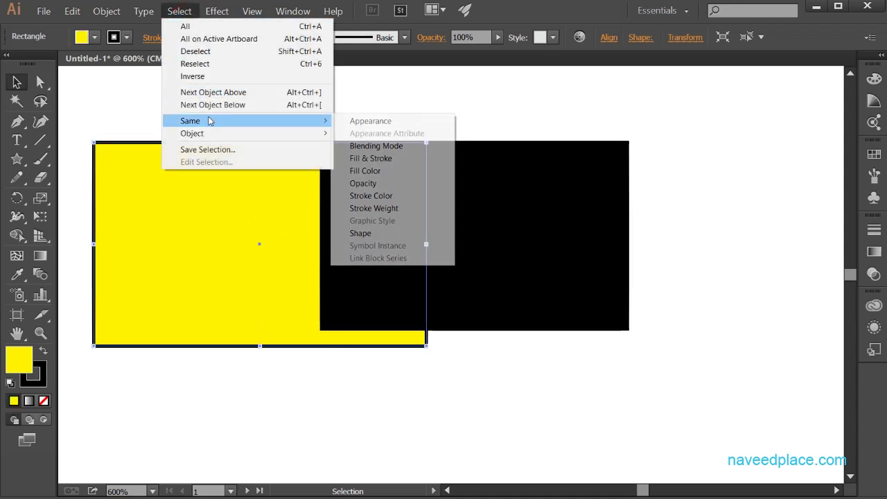
mouse_move(298, 123)
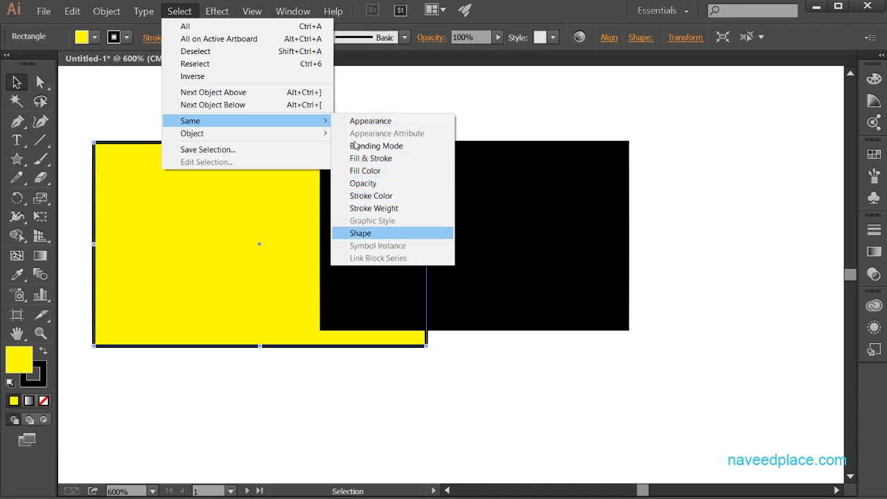
click(581, 375)
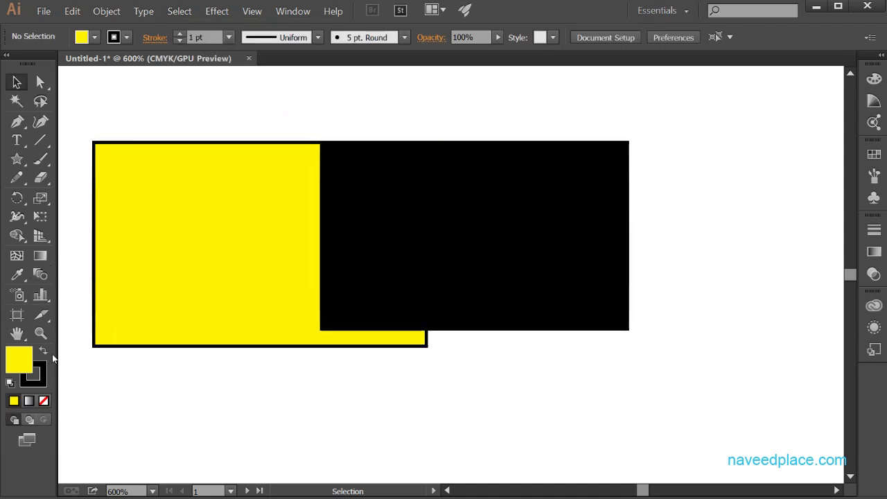
click(40, 333)
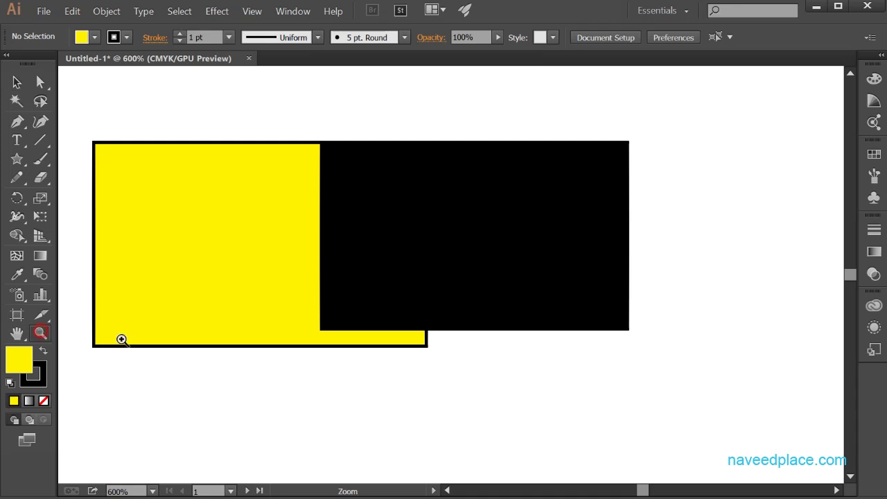
Zoom out and pan until all three artboards, including the star, are visible.
alt+click(268, 358)
drag(663, 301, 225, 372)
drag(354, 337, 261, 406)
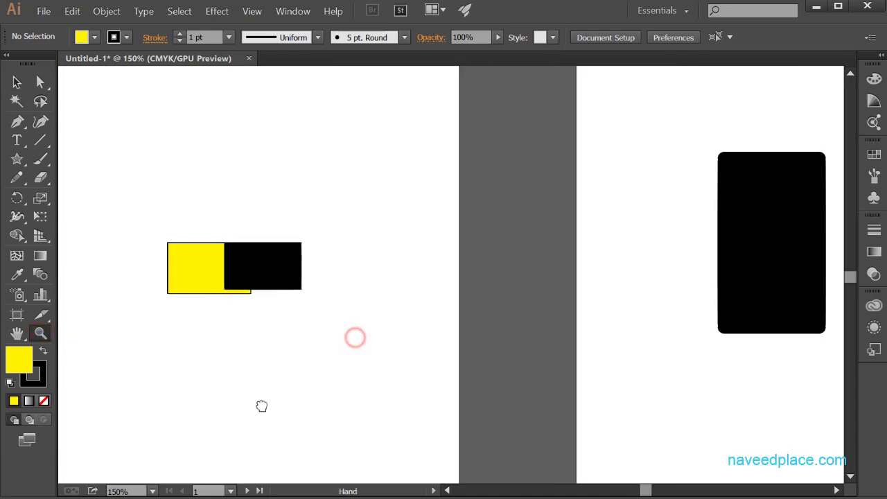
alt+click(275, 396)
alt+click(275, 395)
drag(459, 311, 215, 413)
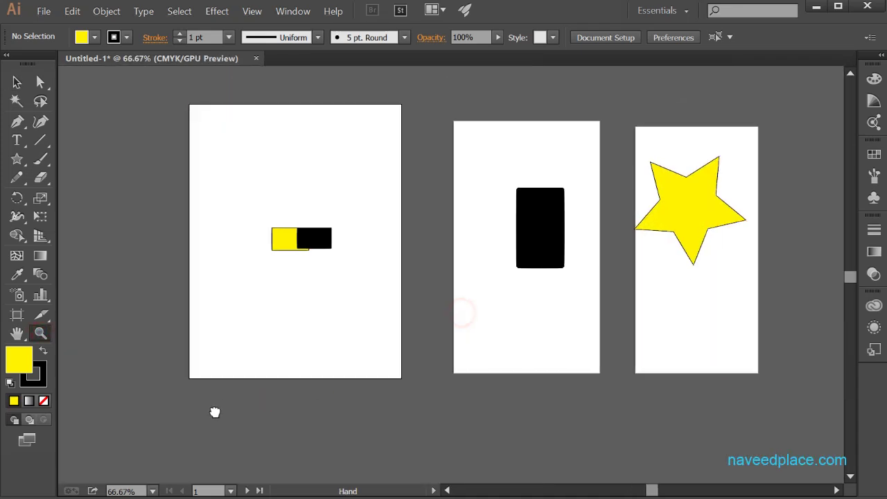
Select the small black rectangle and choose Select > Same > Appearance to add the rounded one.
click(40, 82)
click(17, 81)
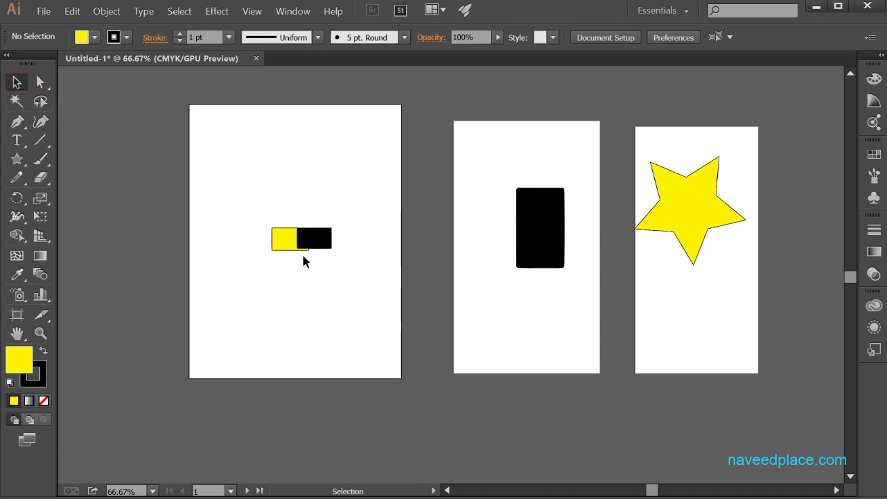
click(313, 241)
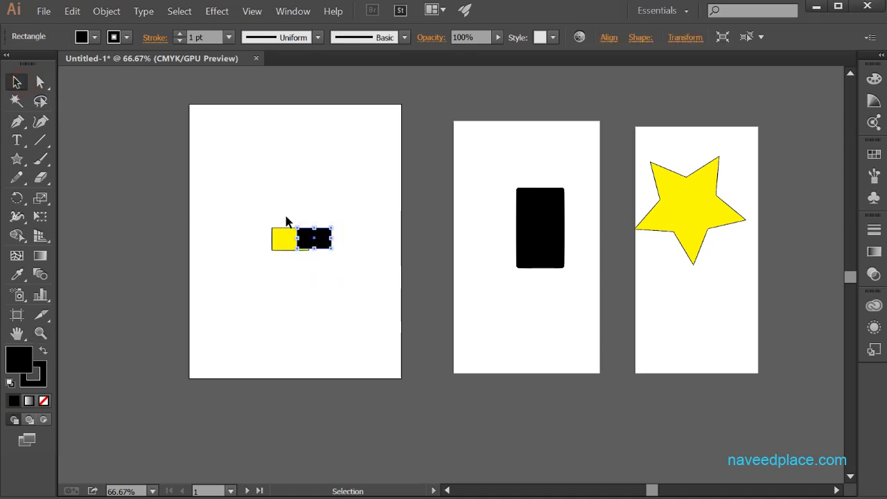
click(171, 11)
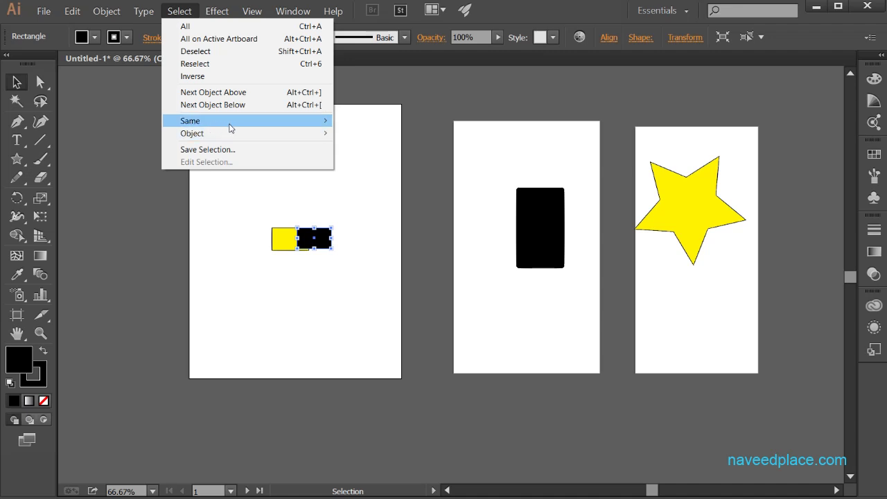
mouse_move(326, 133)
click(343, 120)
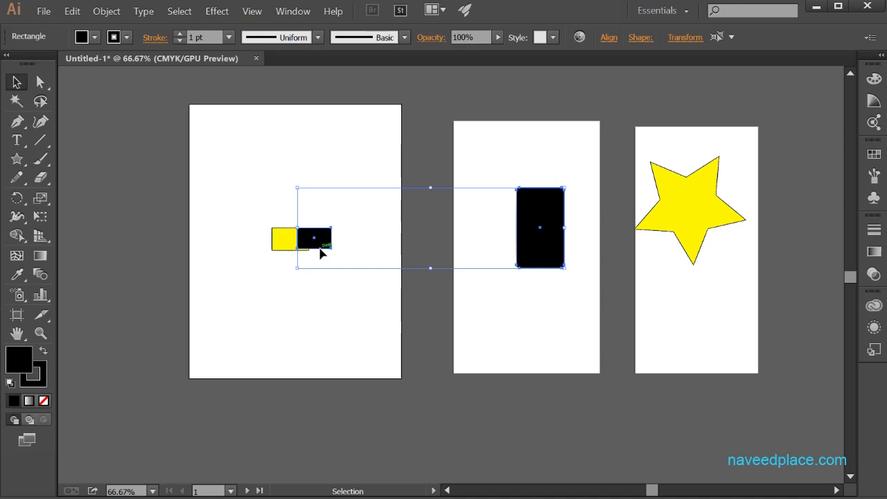
Reopen the Select menu, then click empty canvas to clear the selection.
click(179, 11)
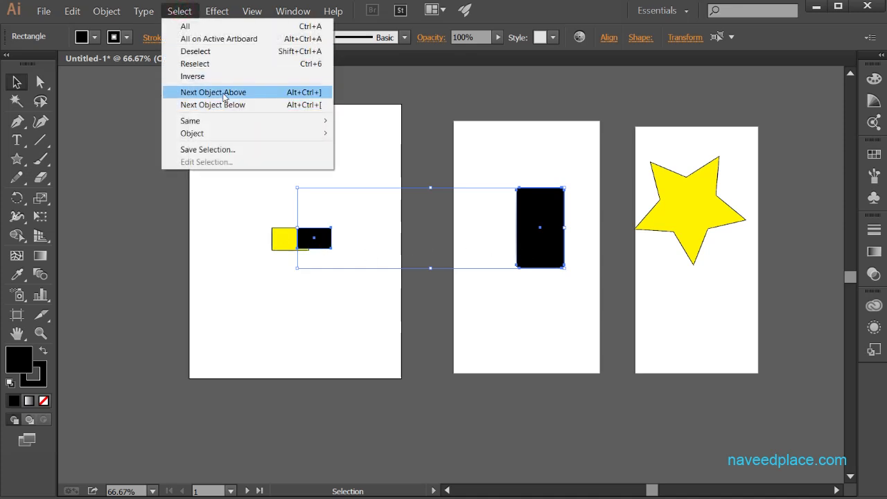
mouse_move(232, 133)
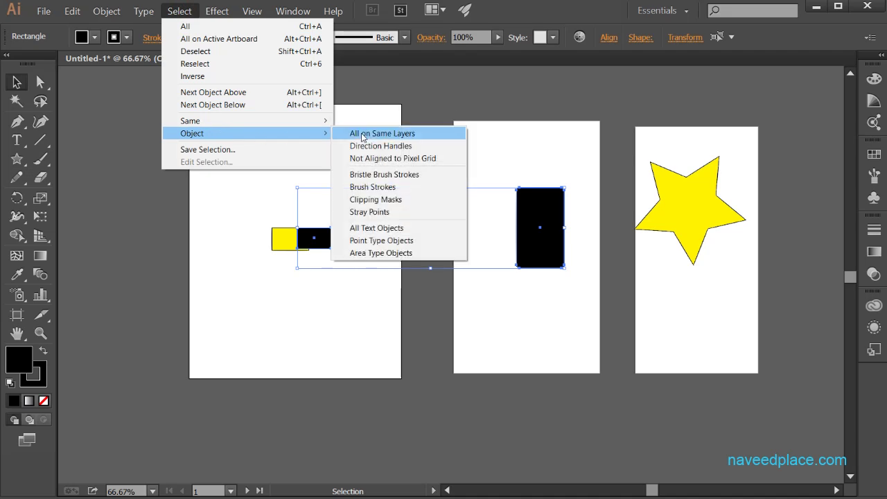
click(375, 363)
Show the Layers panel from the Window menu and move it out of the way.
click(300, 12)
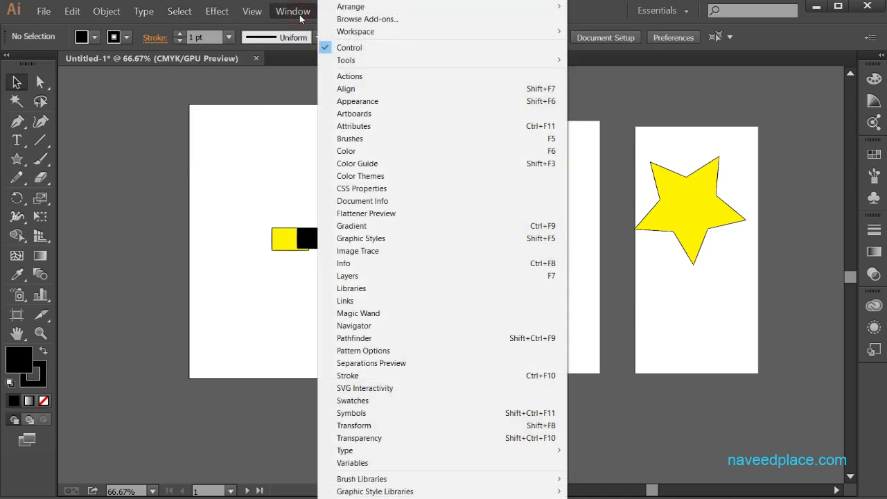
click(355, 275)
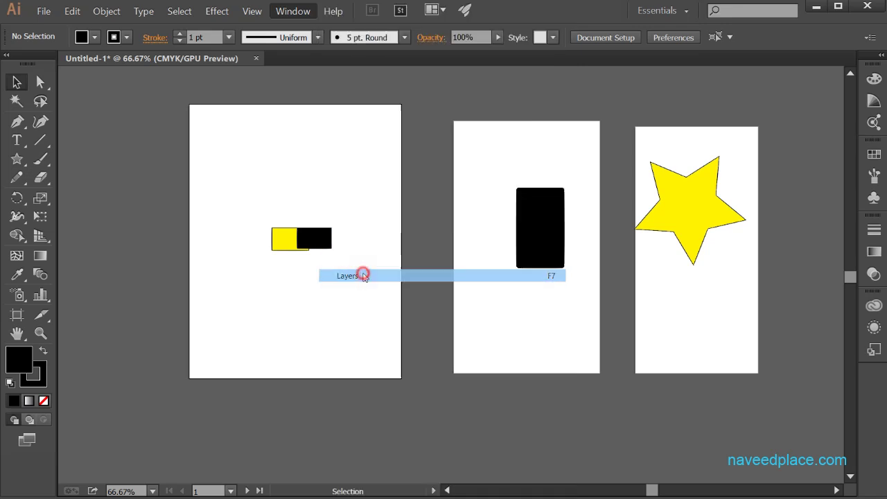
drag(649, 375, 628, 246)
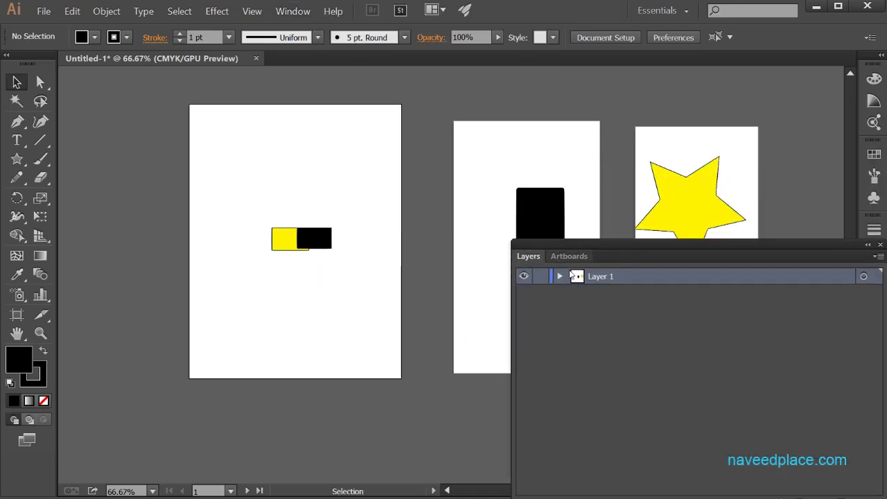
Select the small black rectangle and browse the Effect menu, then deselect and pan the artboards left.
click(315, 239)
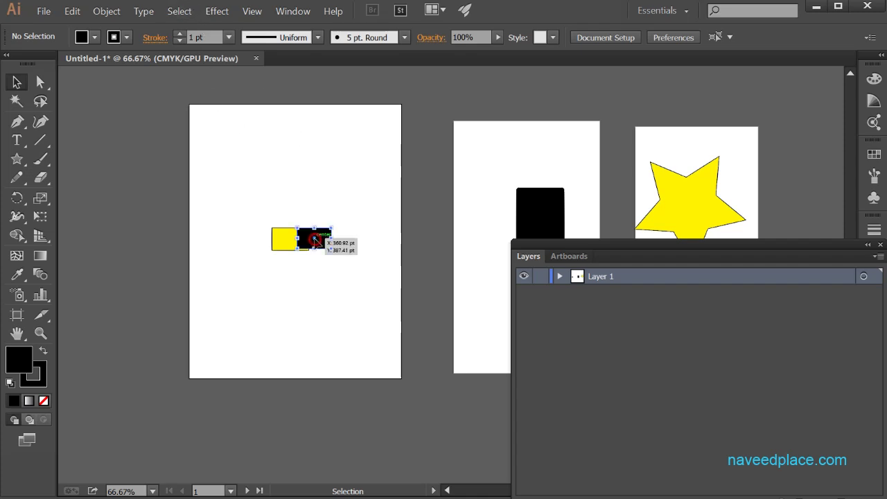
click(214, 14)
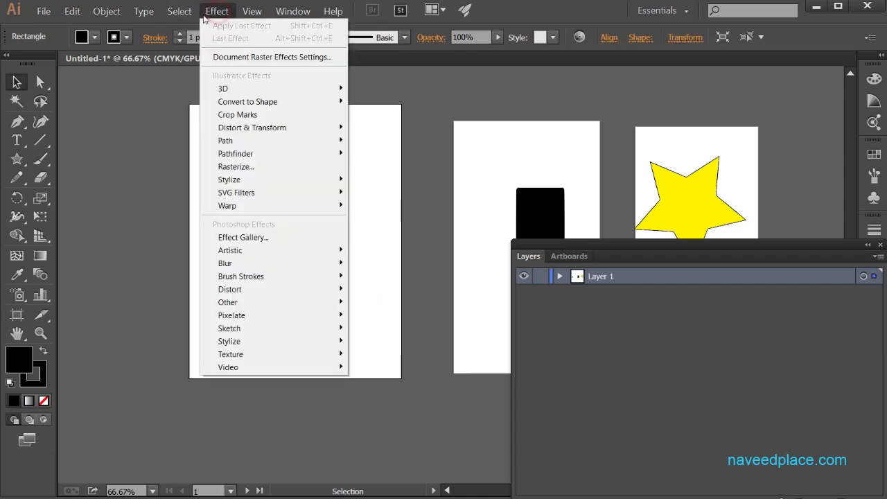
mouse_move(179, 11)
mouse_move(229, 133)
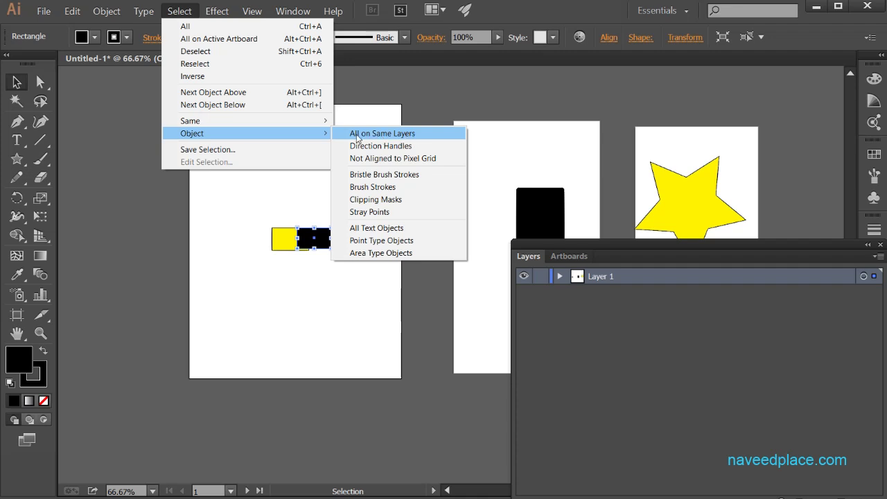
click(374, 291)
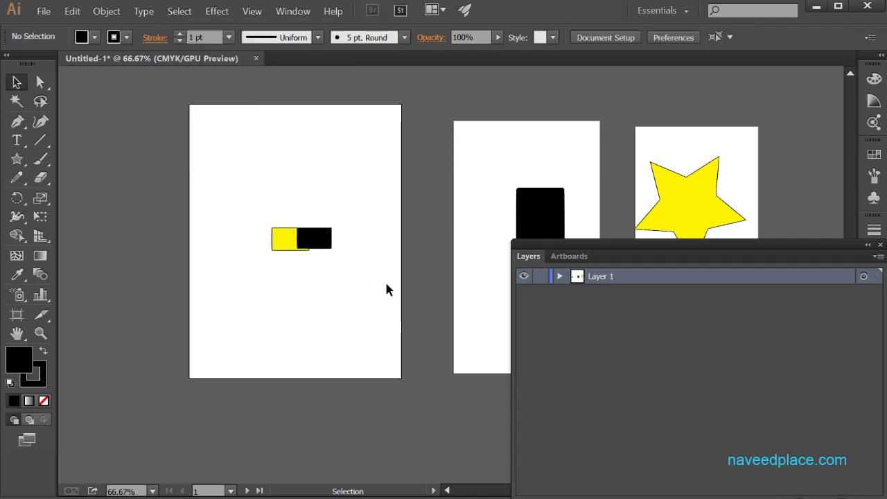
key(space)
drag(382, 287, 267, 286)
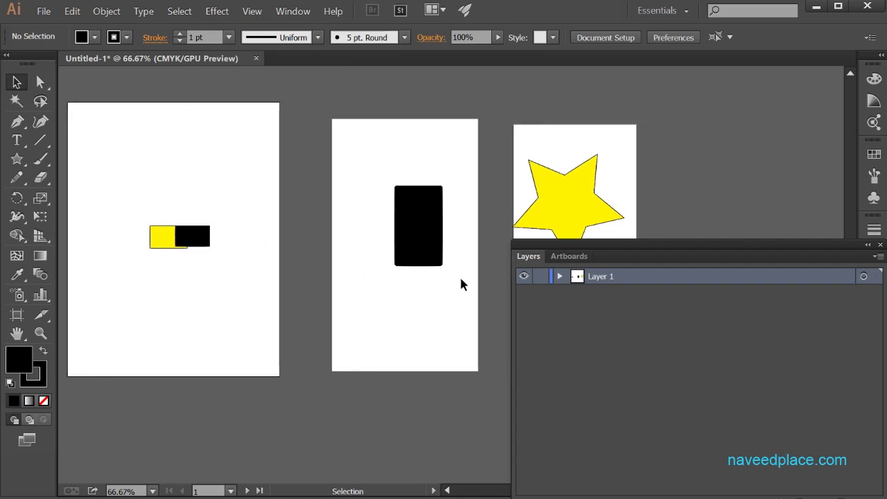
Apply Select > Object > All on Same Layers to the first artboard's black rectangle, then deselect everything.
click(193, 237)
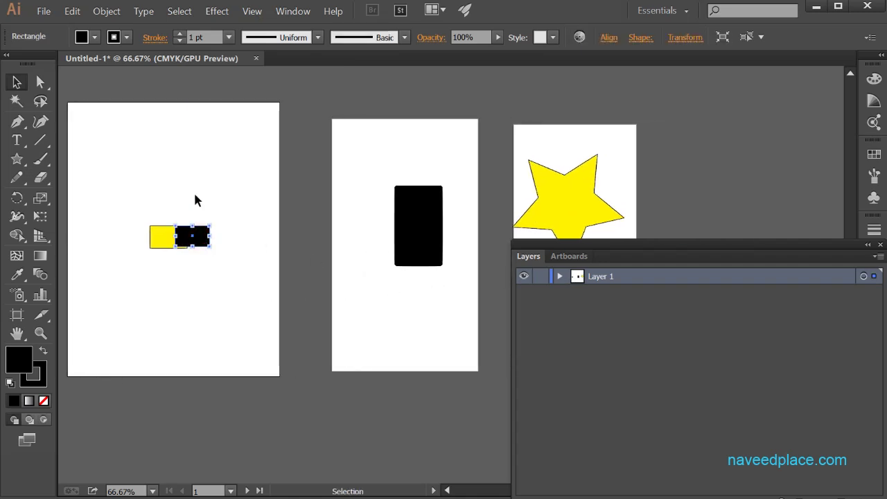
click(181, 11)
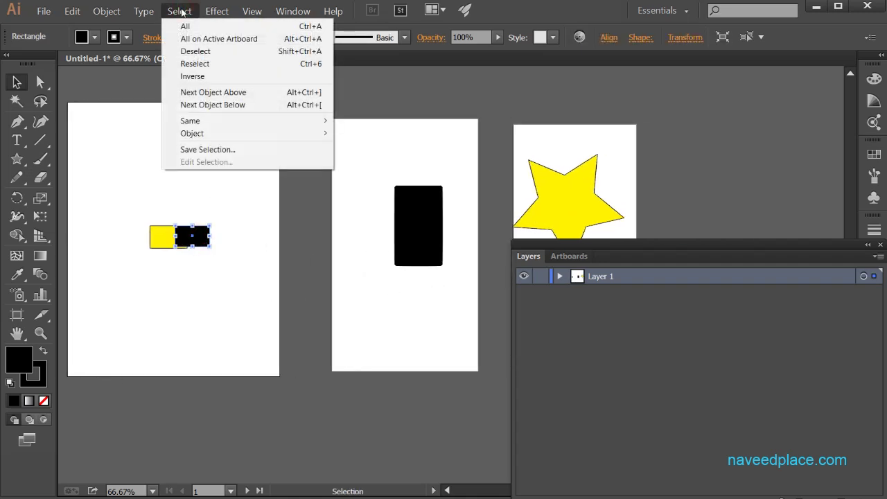
mouse_move(187, 135)
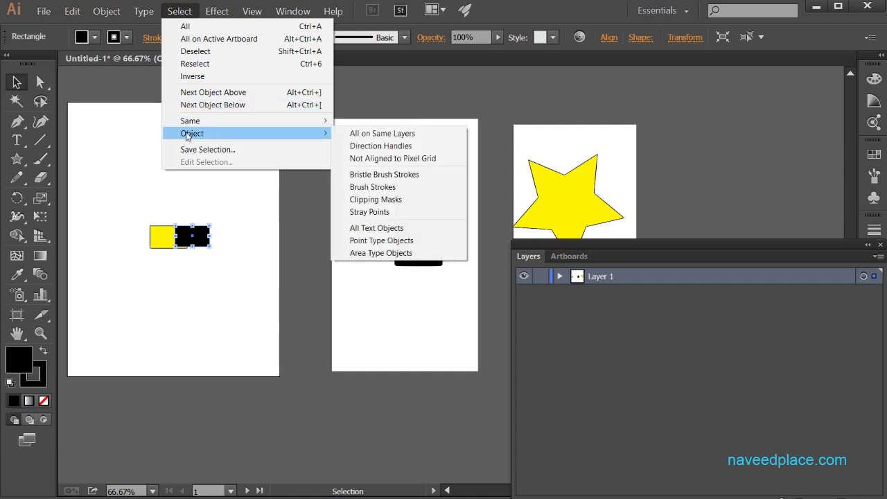
click(377, 136)
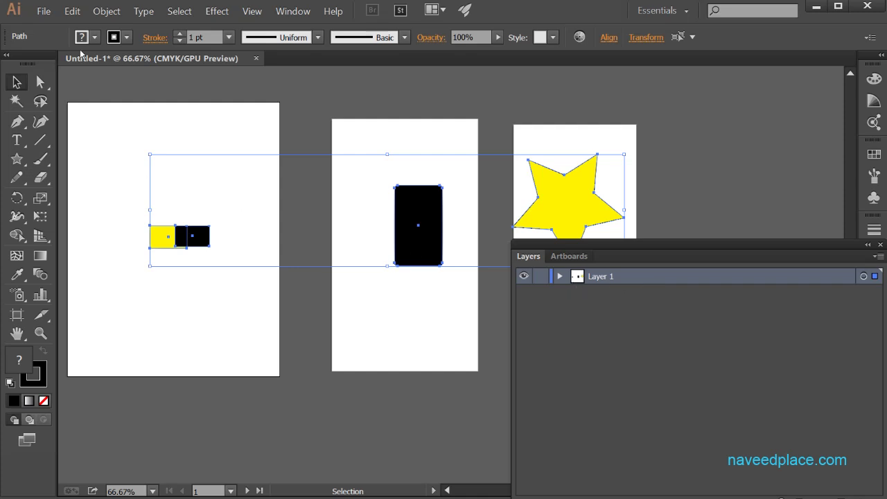
click(191, 13)
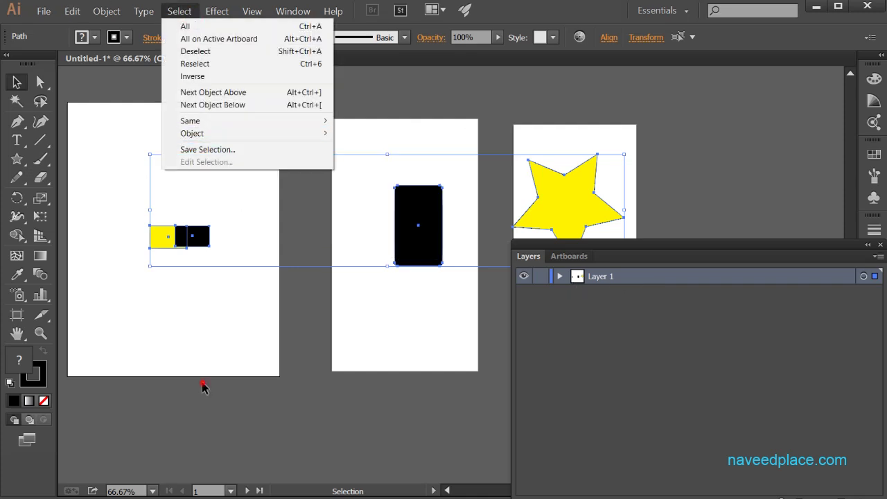
click(95, 340)
click(39, 335)
Close the Layers panel and zoom to 400% centred on the overlapping yellow and black rectangles.
click(192, 336)
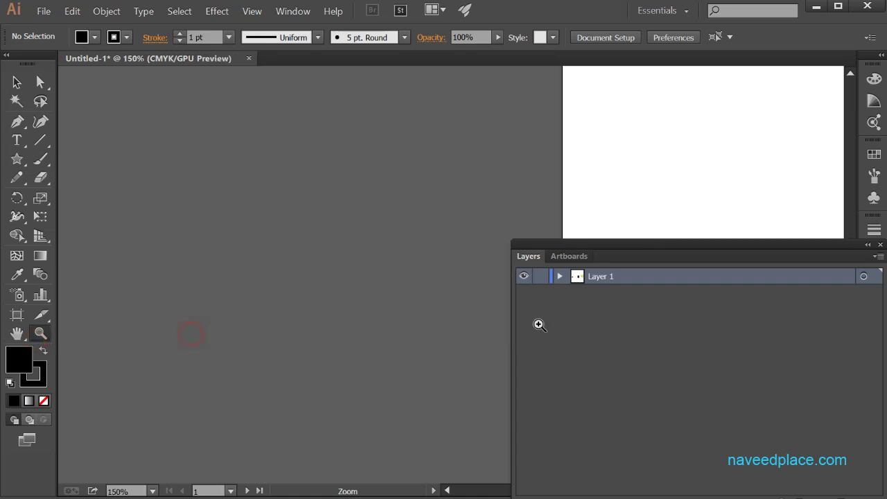
click(879, 244)
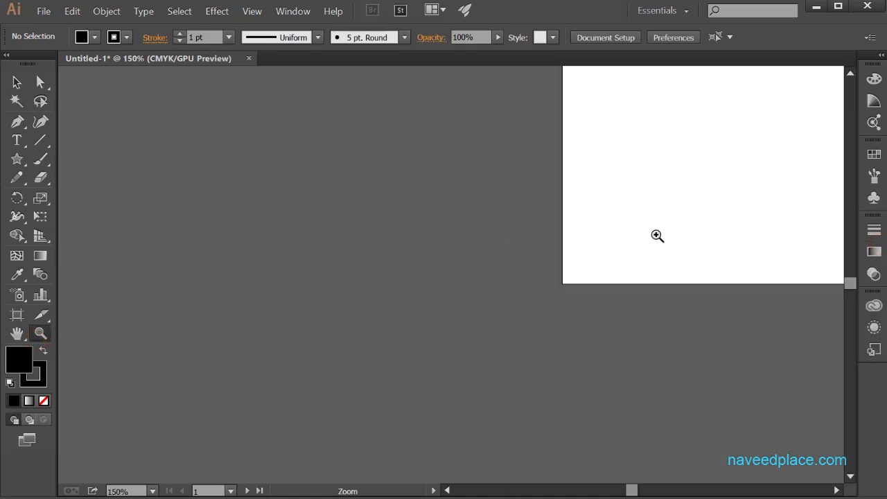
key(space)
drag(693, 185, 298, 323)
click(437, 312)
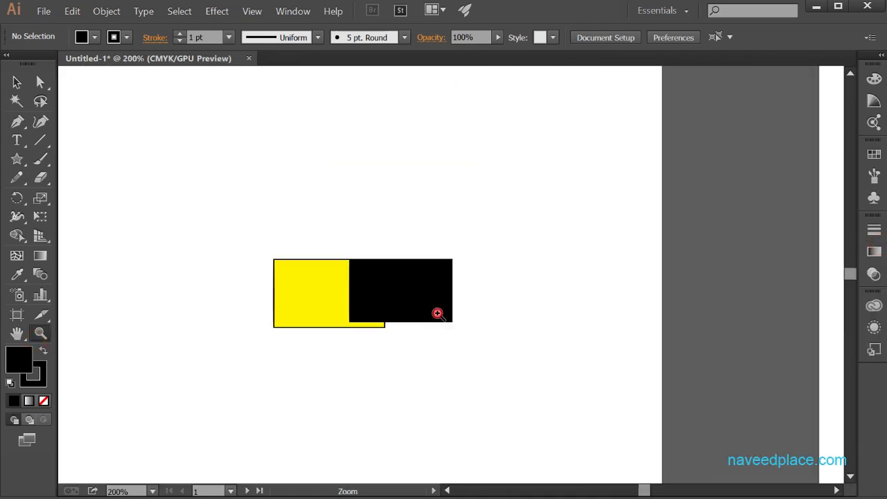
click(437, 312)
click(489, 323)
drag(357, 267, 426, 354)
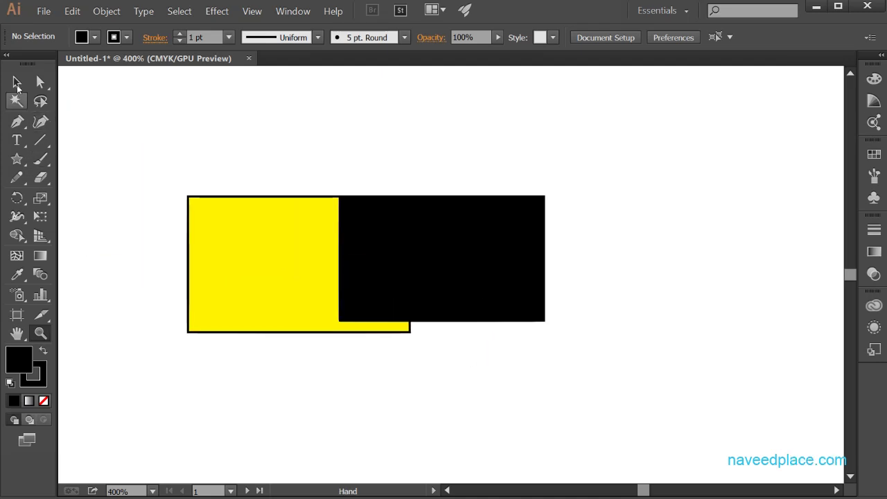
Select the yellow rectangle with the Selection tool.
click(16, 81)
click(243, 240)
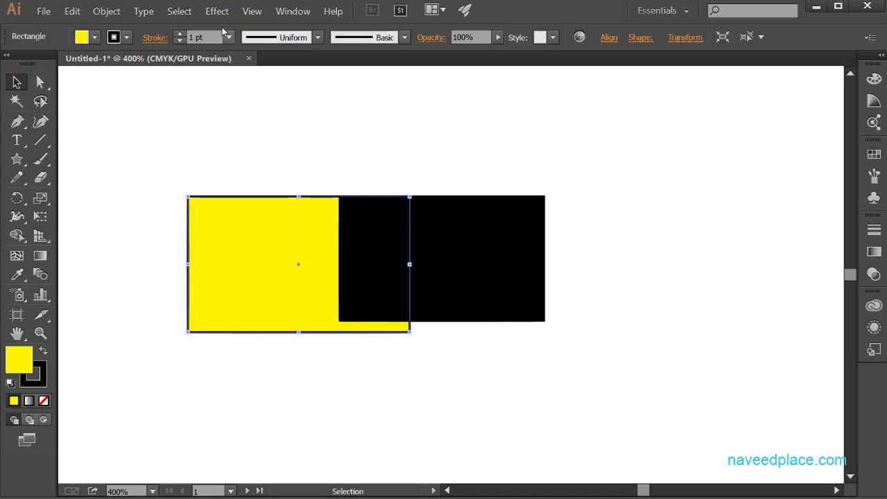
click(179, 11)
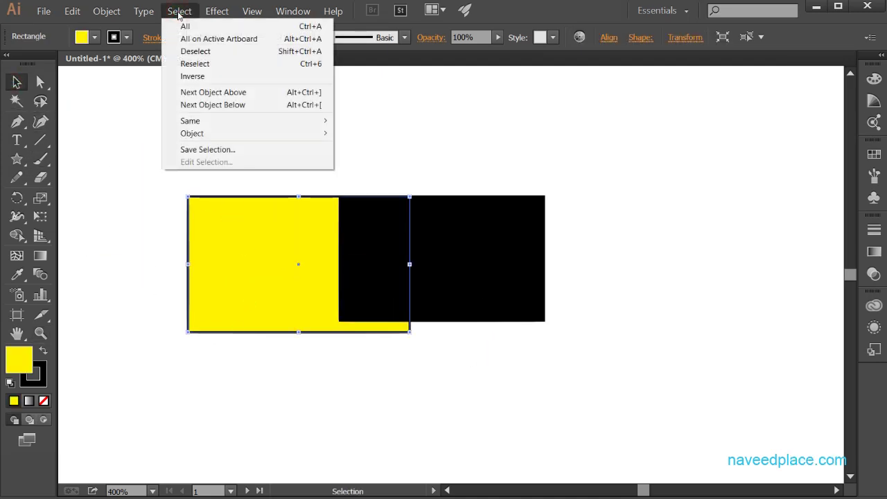
Save the yellow rectangle selection as 'naveedplace' via Select > Save Selection, then deselect.
click(184, 151)
drag(451, 184, 493, 85)
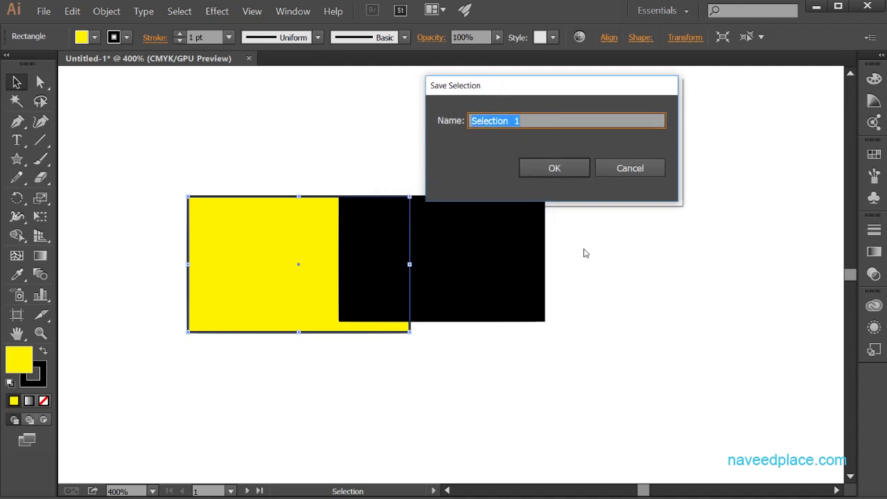
text(naveedplace)
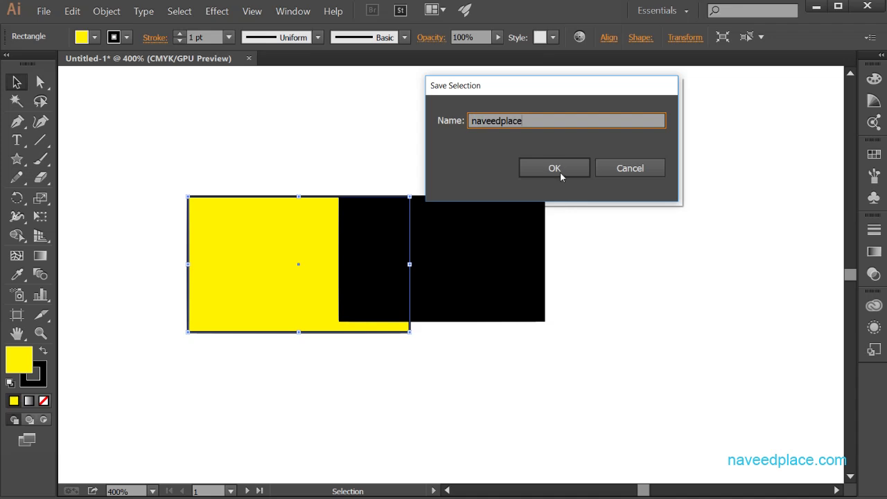
click(561, 173)
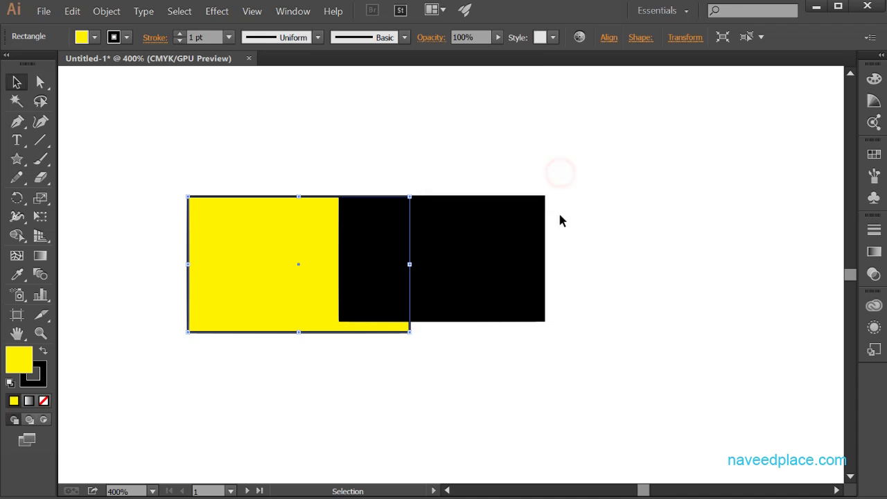
click(592, 354)
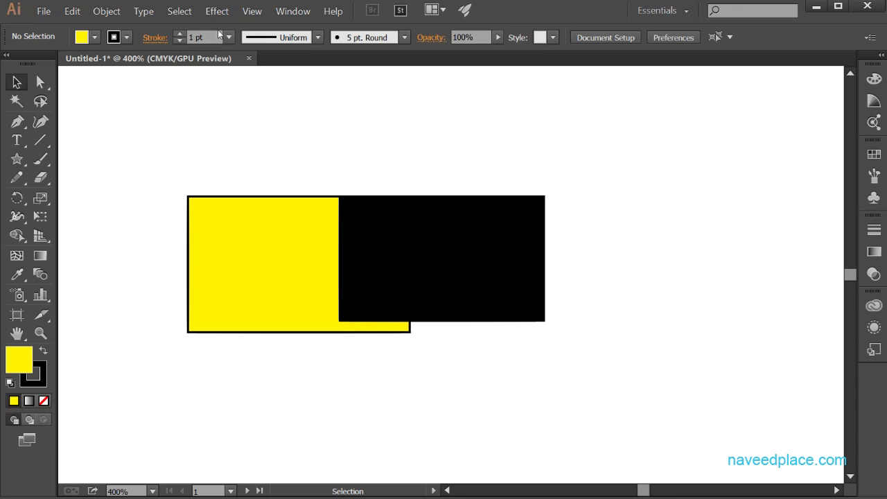
click(173, 13)
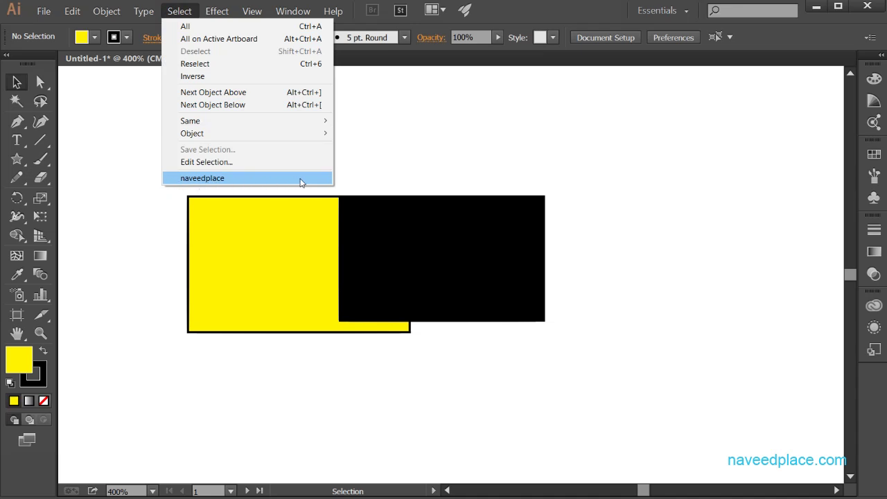
click(225, 179)
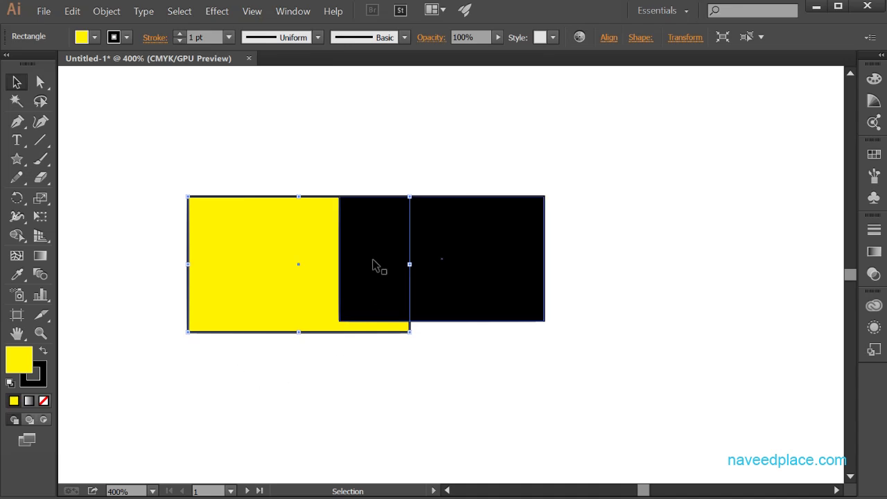
click(178, 11)
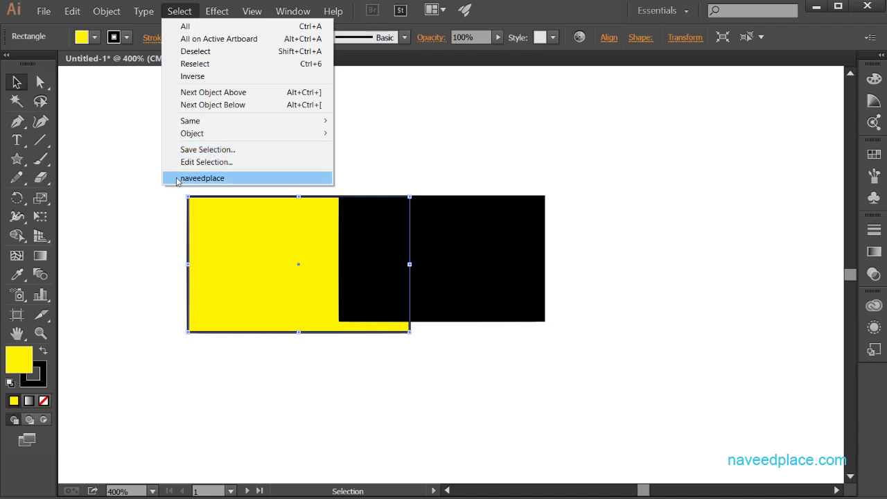
click(457, 146)
click(287, 239)
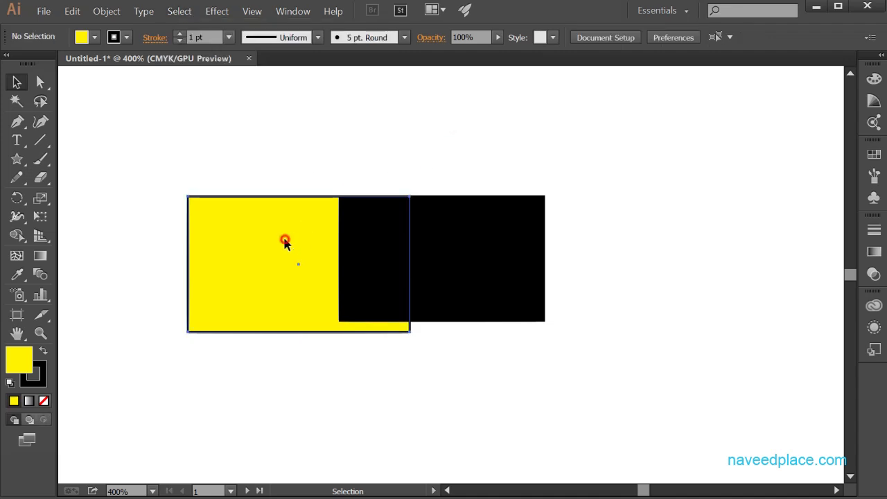
click(180, 11)
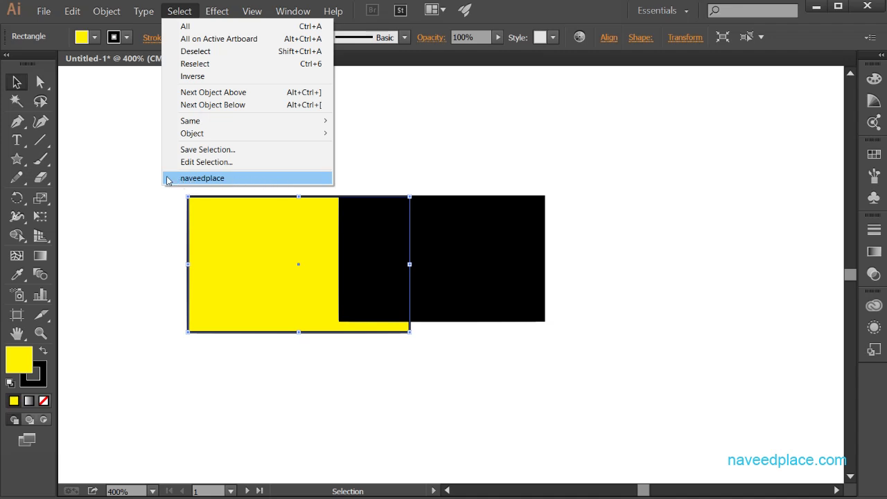
click(524, 138)
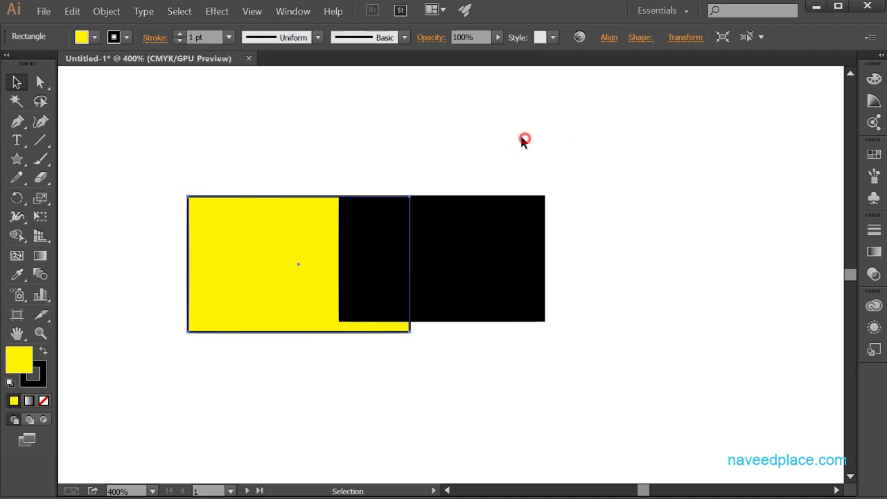
click(182, 12)
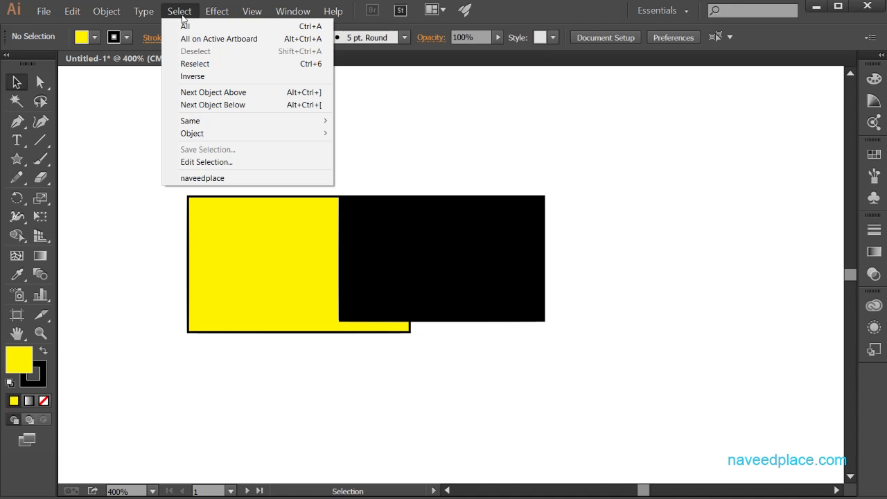
click(182, 11)
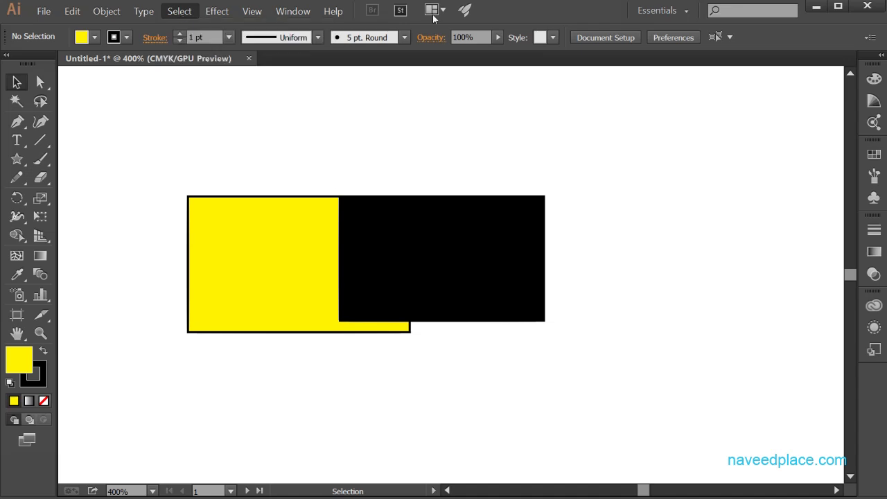